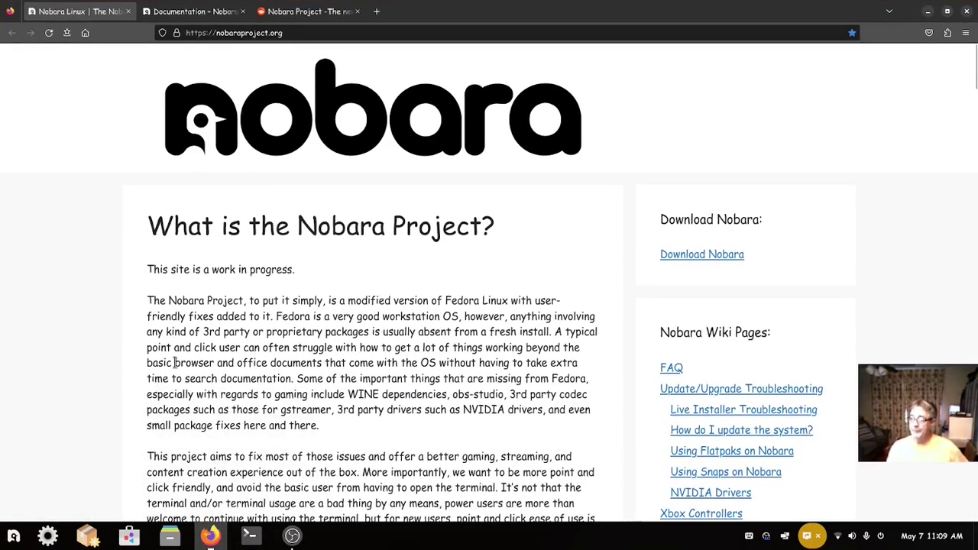
- Scroll through Nobara's list of fixes on top of Fedora and back up to the top
scroll(175, 362, down, 4)
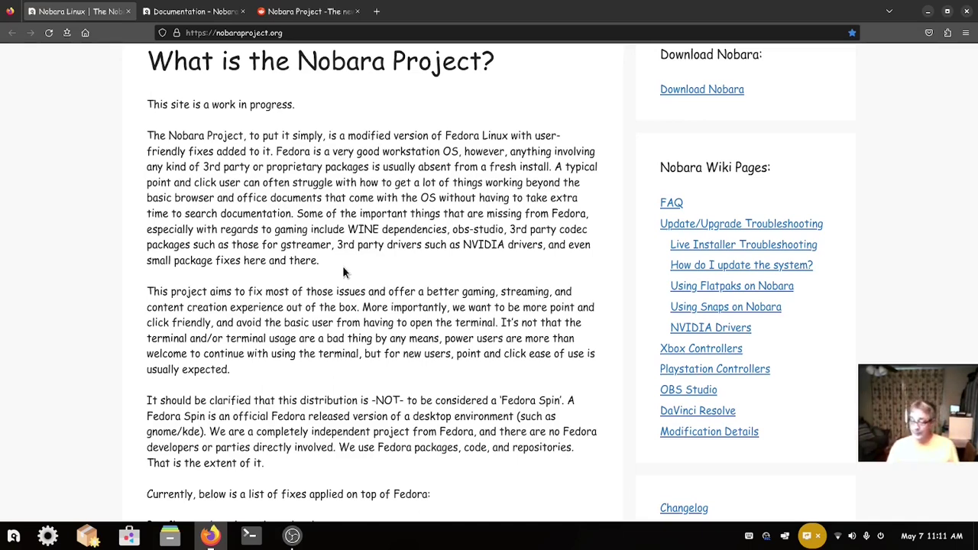
scroll(342, 271, down, 4)
scroll(342, 272, down, 4)
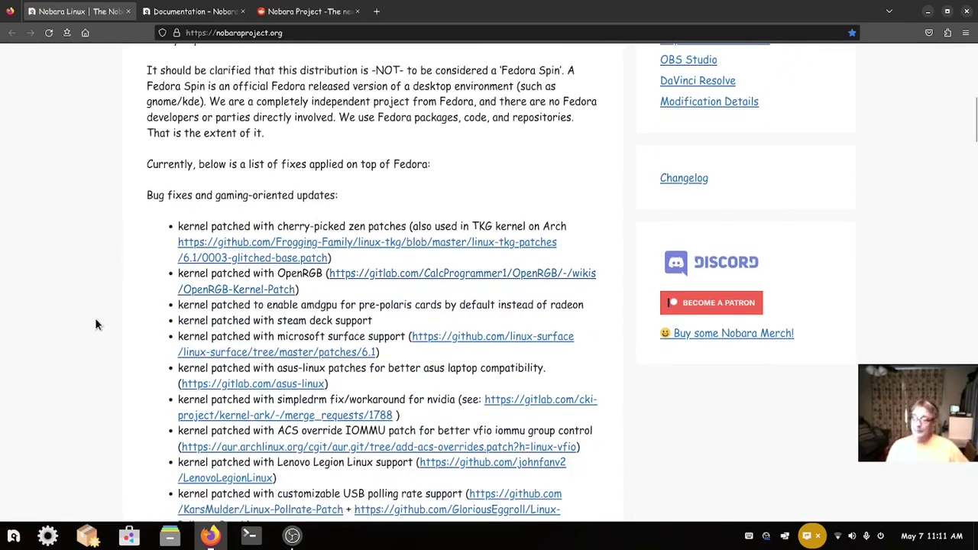
scroll(94, 318, down, 3)
scroll(84, 283, down, 7)
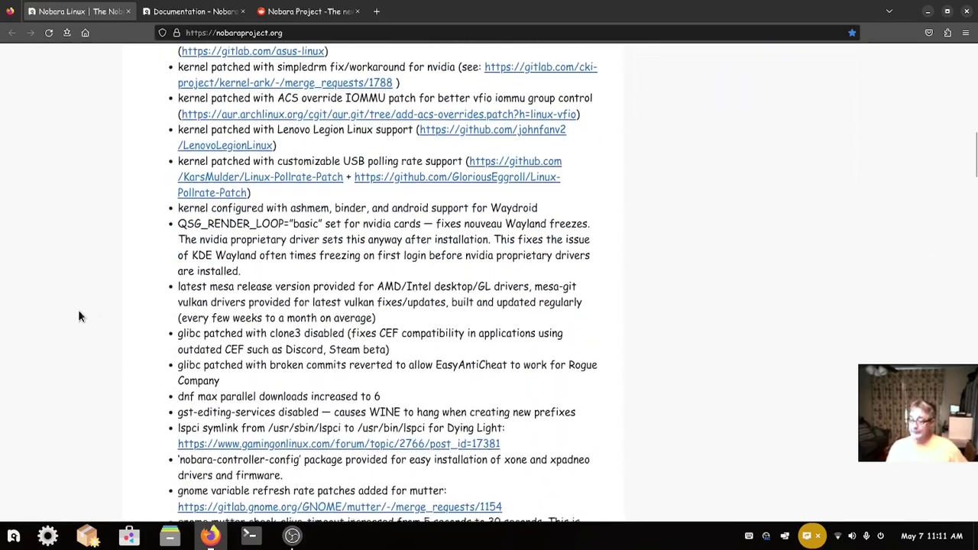
scroll(79, 315, down, 20)
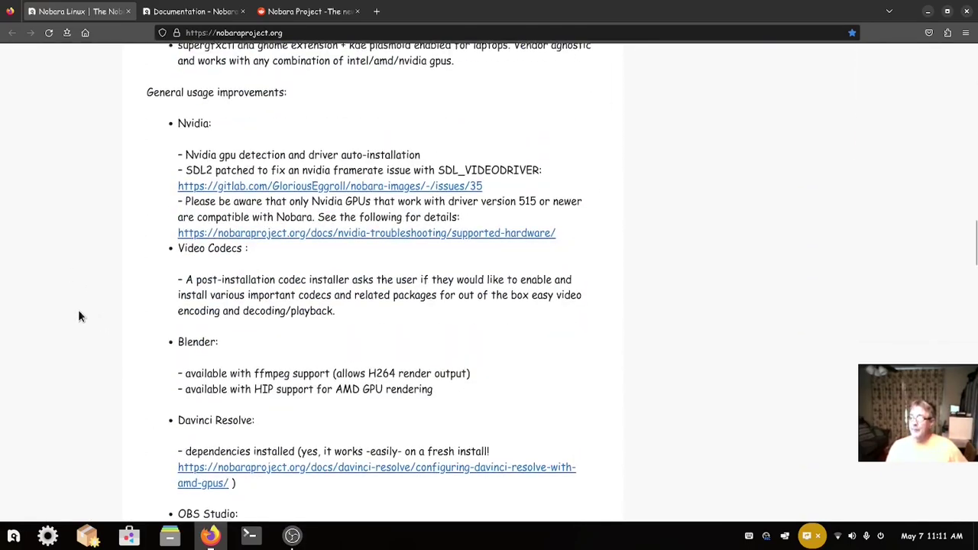
scroll(74, 280, down, 3)
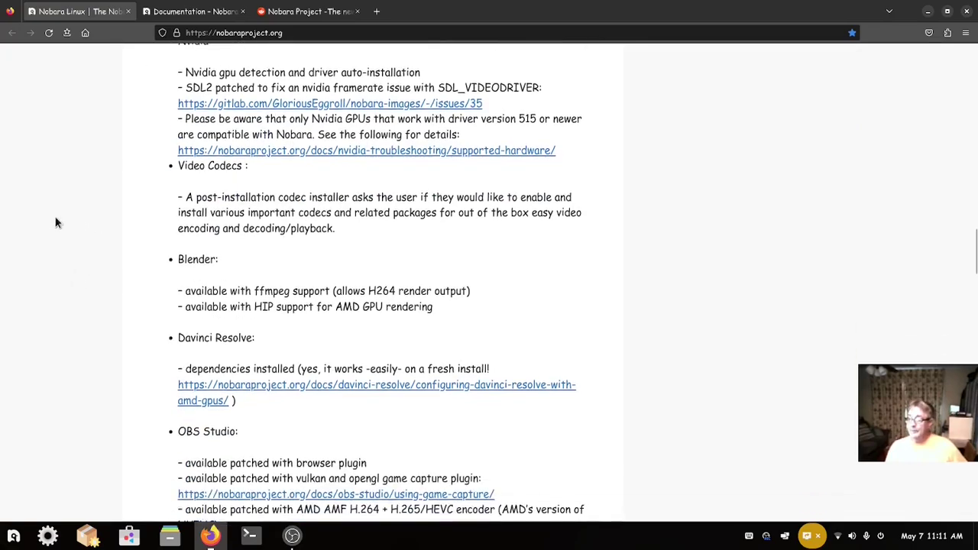
scroll(68, 291, up, 3)
scroll(66, 293, down, 12)
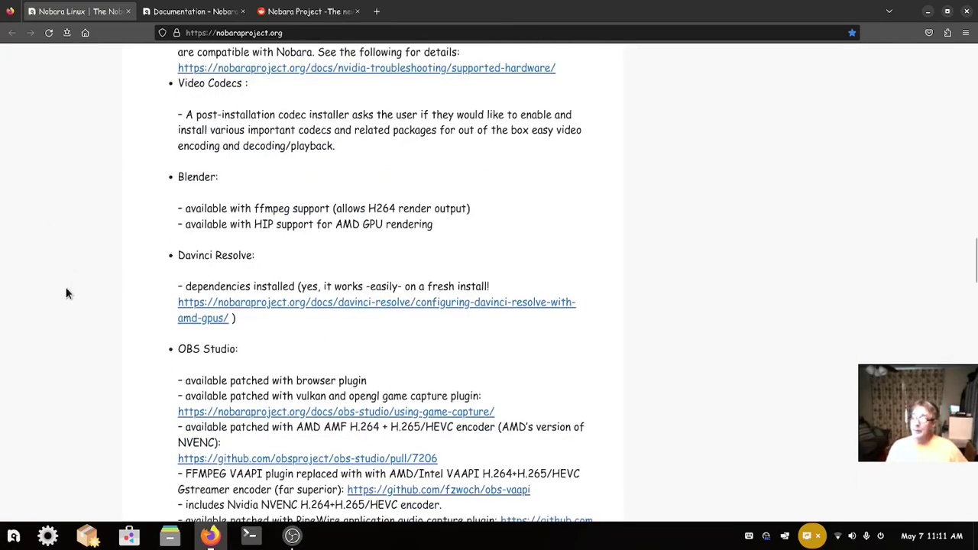
scroll(66, 297, up, 20)
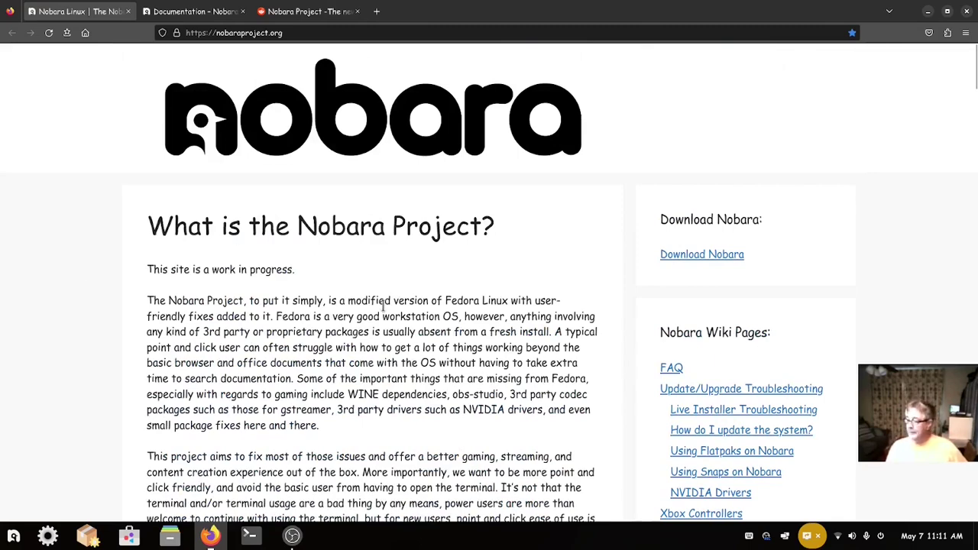
click(214, 19)
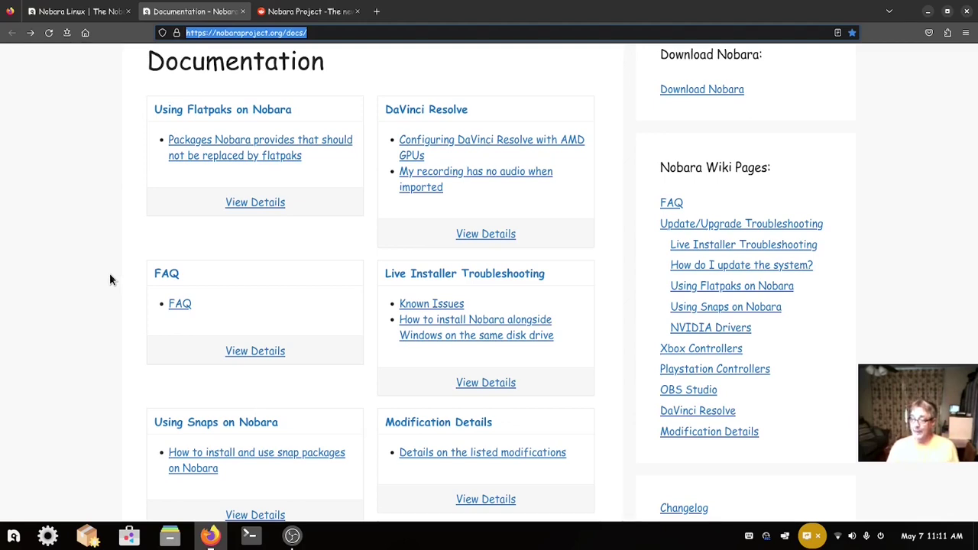
click(249, 535)
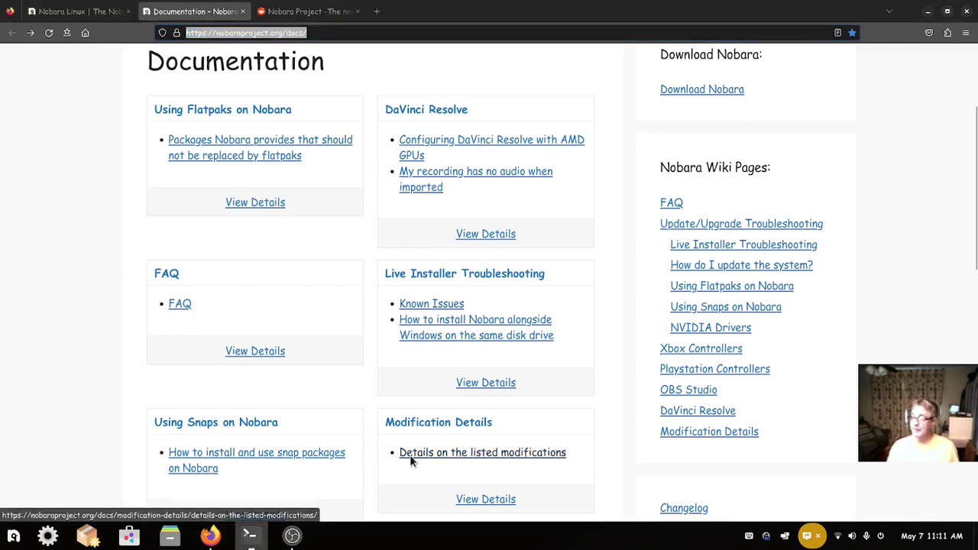
text(flat)
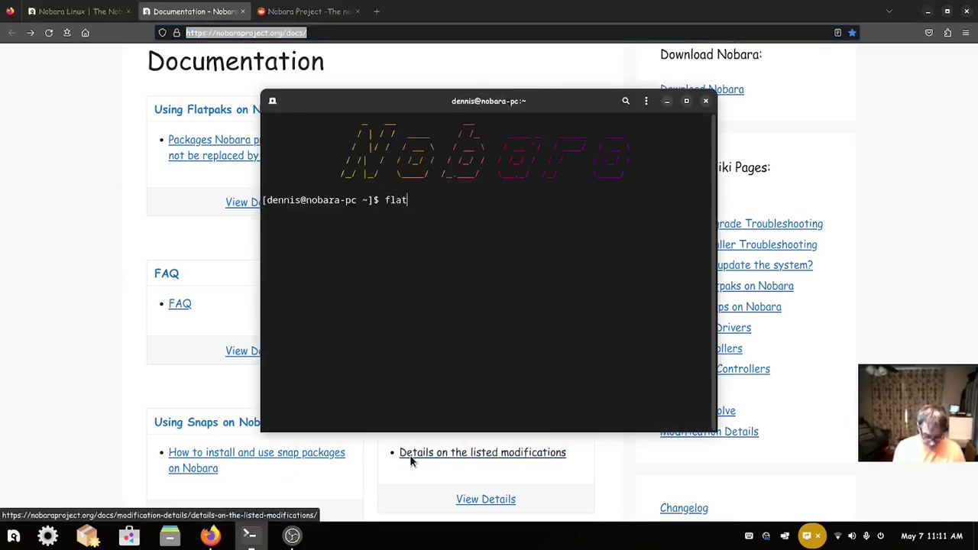
text(pak list)
key(Return)
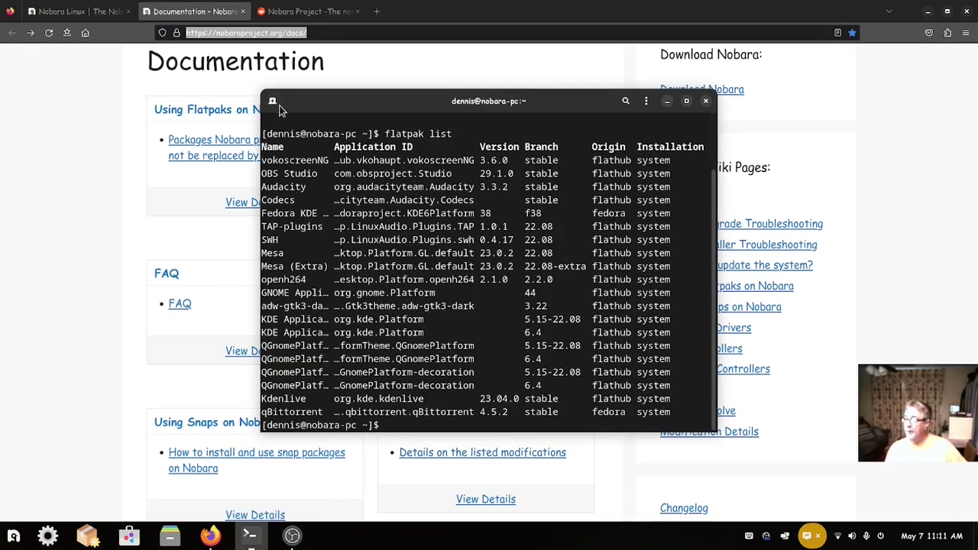
drag(271, 103, 87, 102)
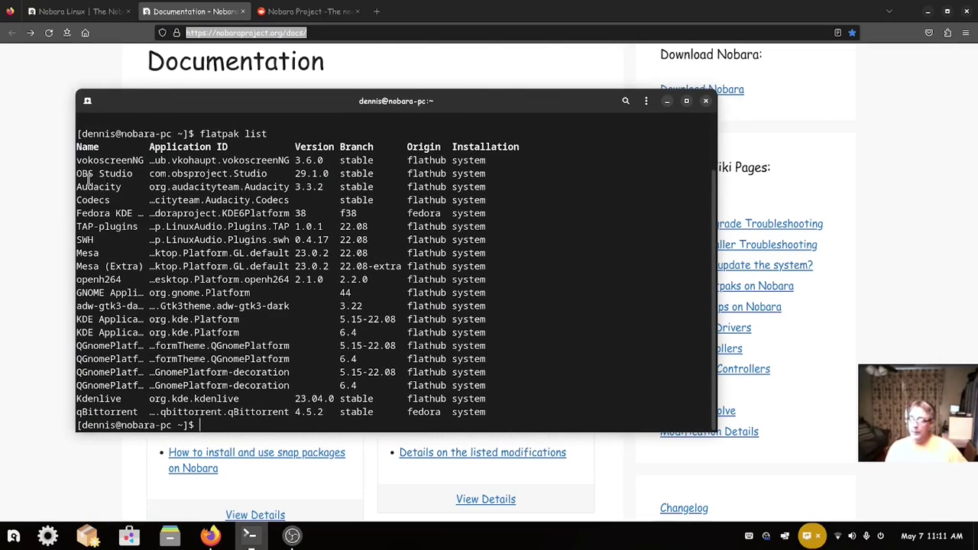
click(706, 101)
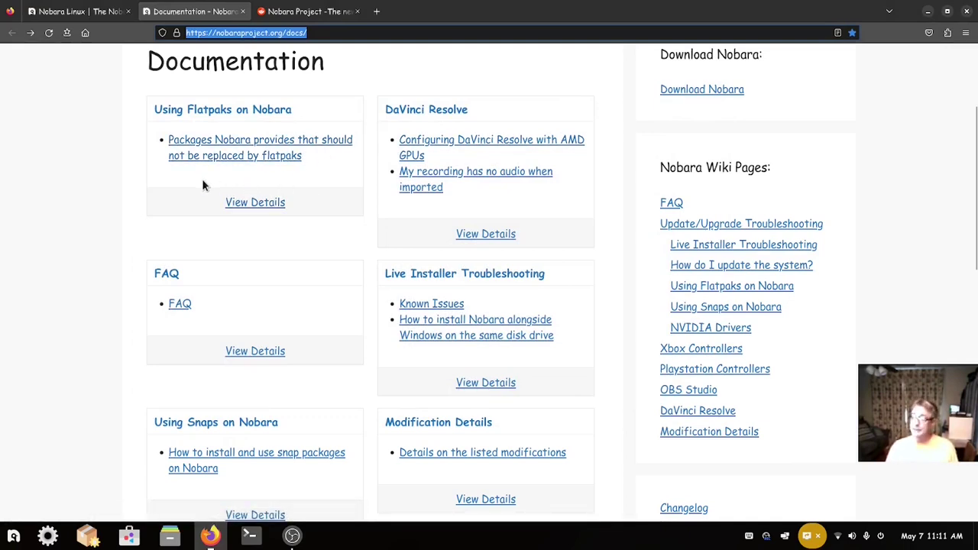
- From Using Flatpaks on Nobara, open the 'Packages Nobara provides that should not be replaced by flatpaks' article
click(251, 205)
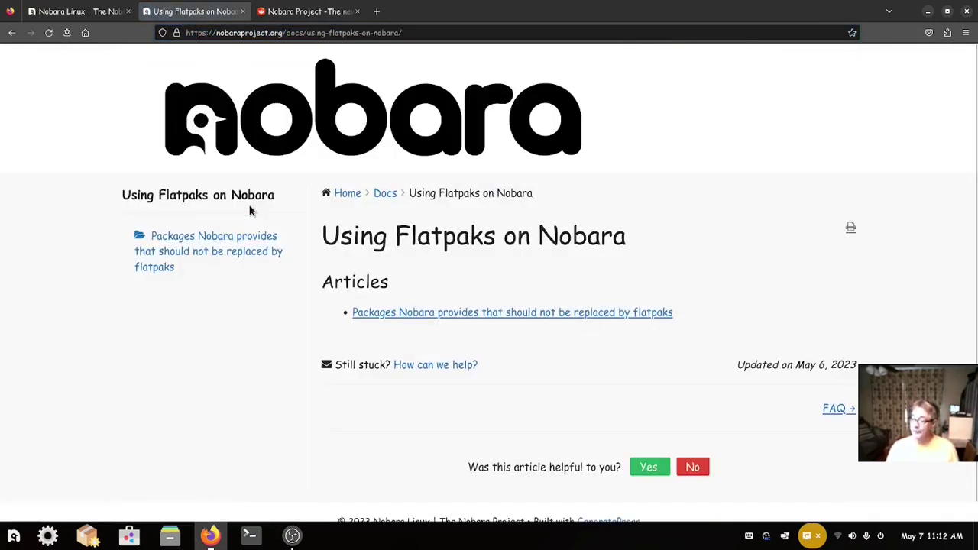
click(442, 314)
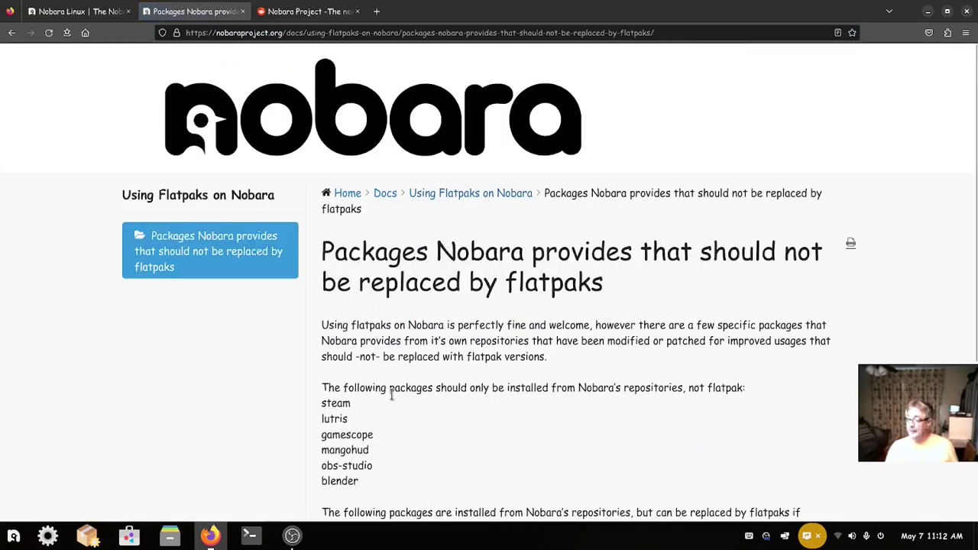
scroll(391, 393, down, 3)
drag(321, 300, 382, 302)
click(412, 314)
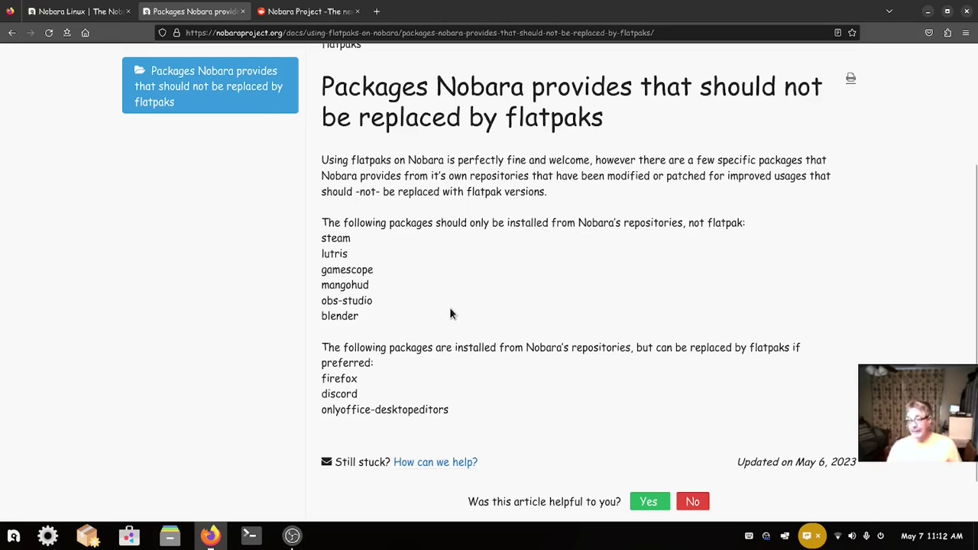
scroll(451, 313, up, 3)
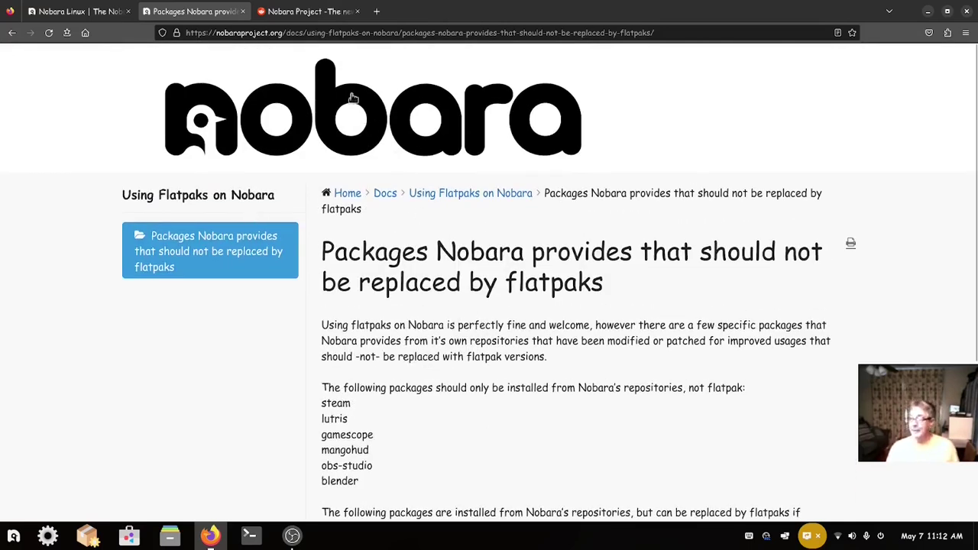
- Read the comments on the Reddit Nobara Project post, then return to the Nobara home page tab
click(307, 12)
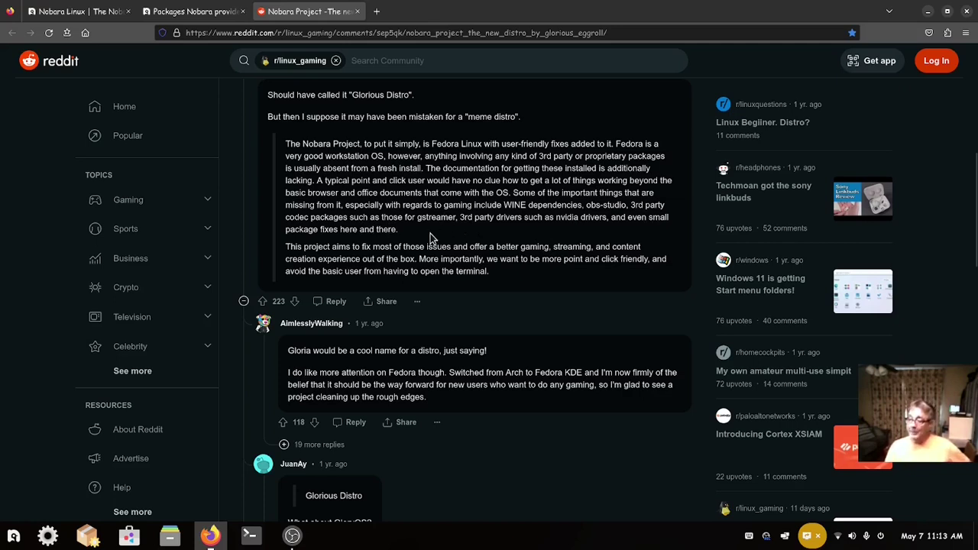
scroll(443, 231, down, 2)
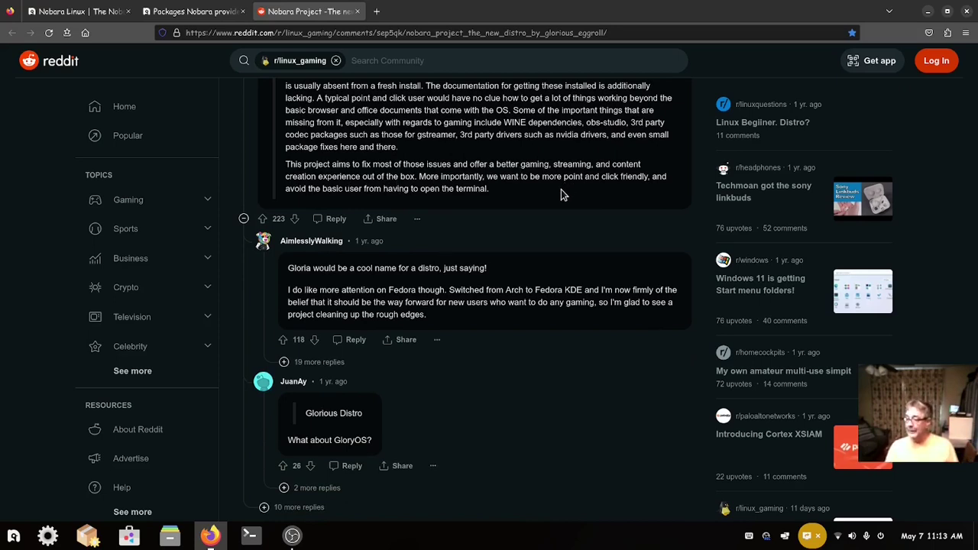
scroll(551, 224, up, 1)
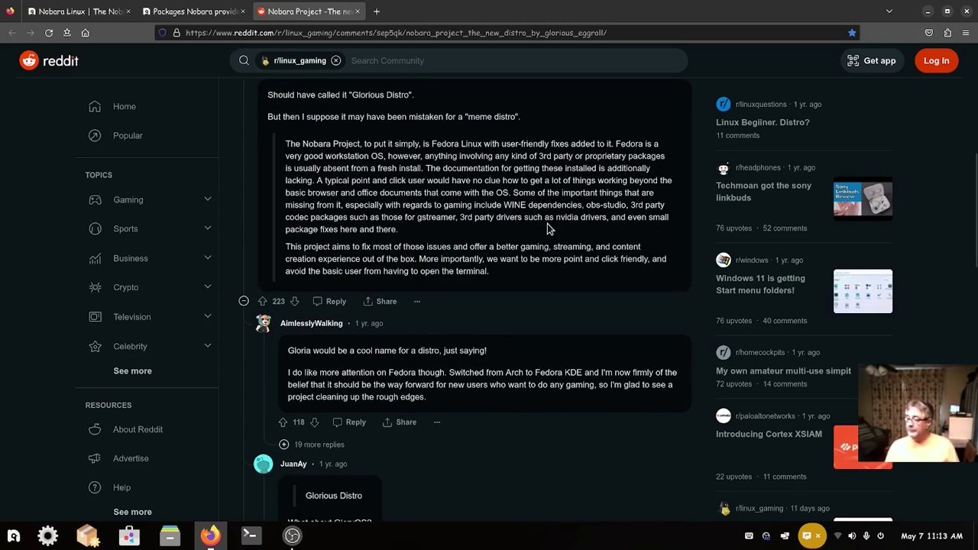
scroll(547, 223, up, 3)
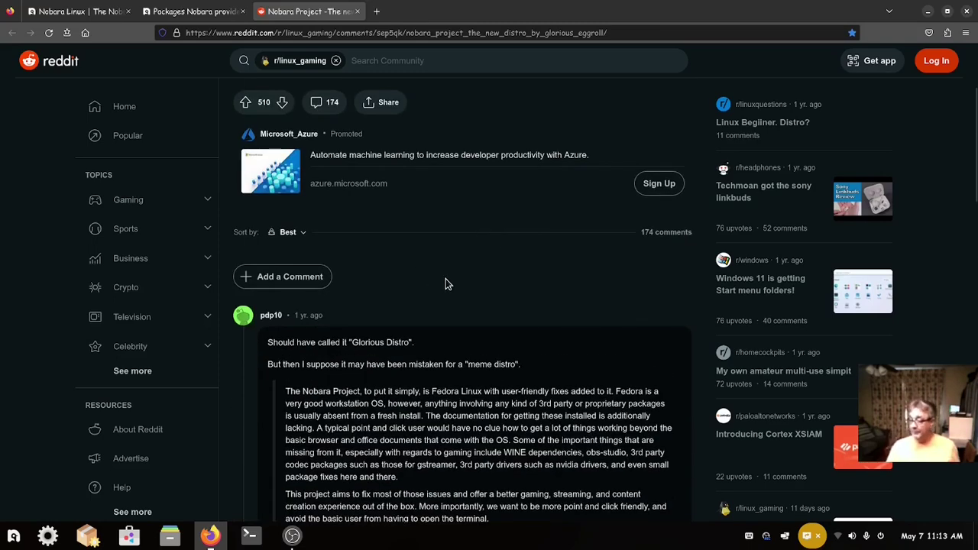
scroll(448, 283, down, 4)
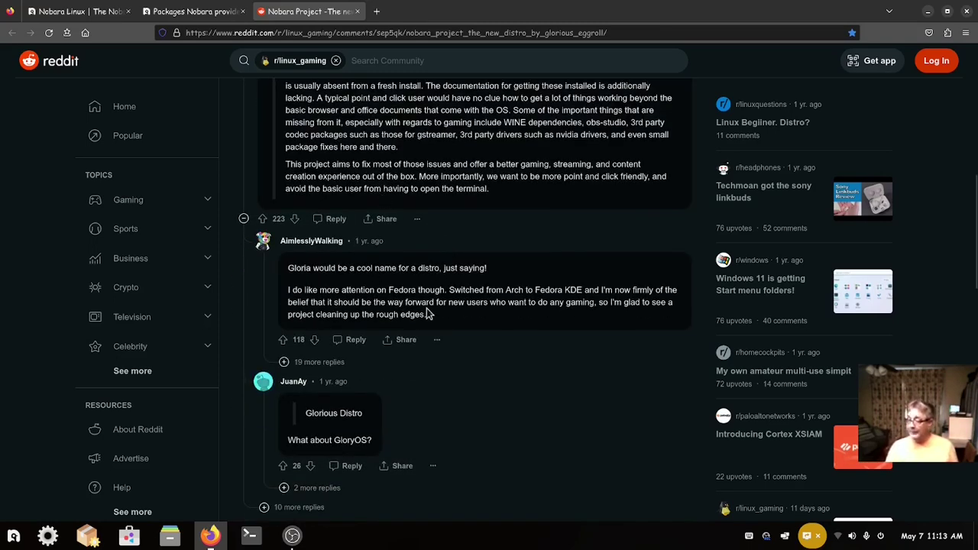
scroll(429, 314, up, 5)
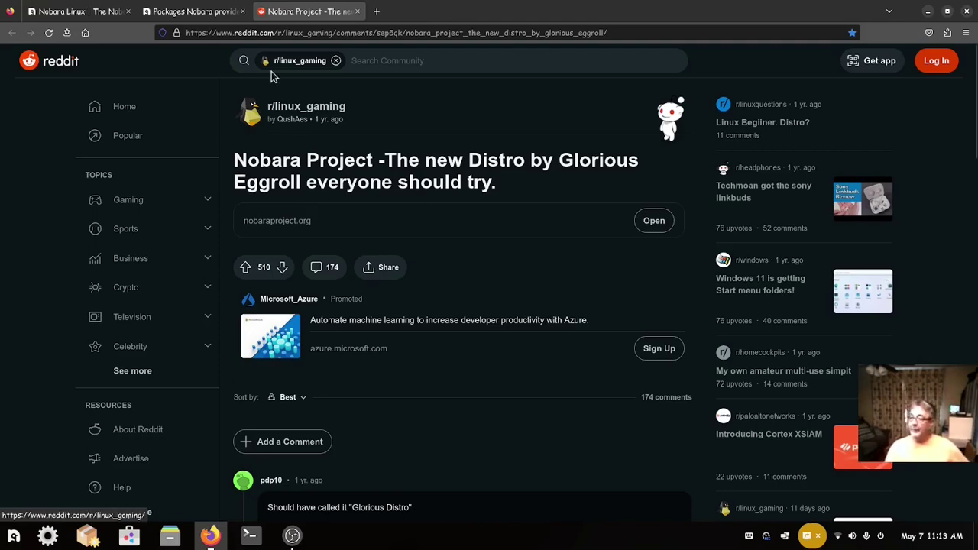
click(68, 17)
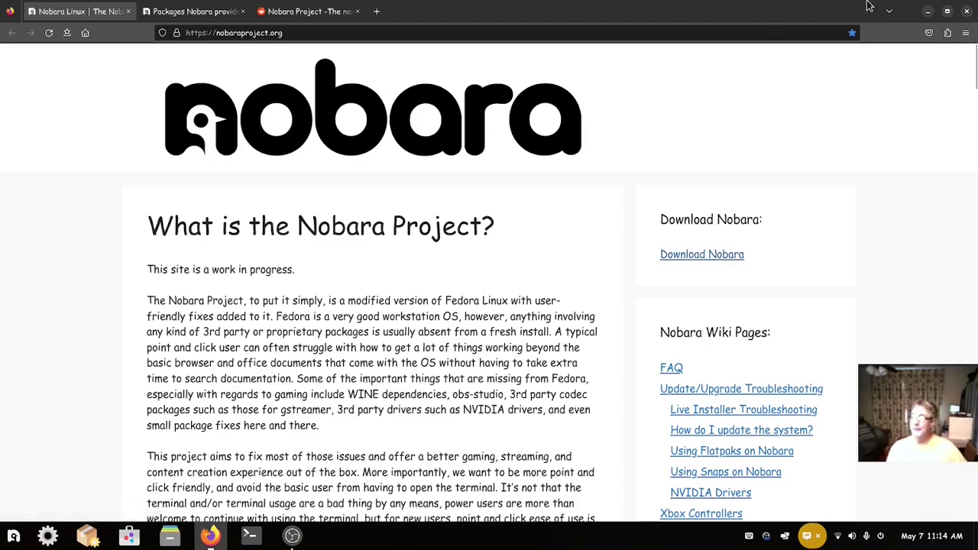
- Minimize Firefox to reveal the desktop and the waiting Nobara installer
click(930, 10)
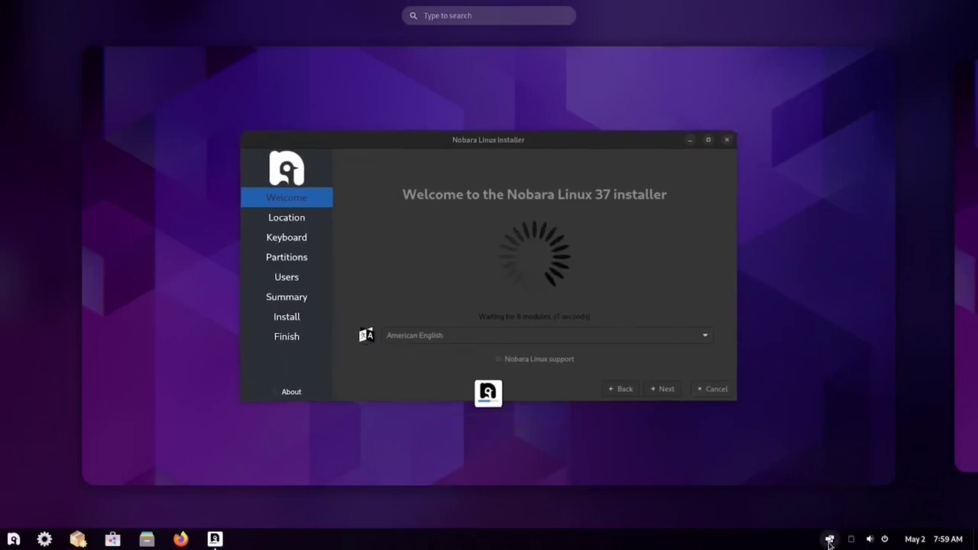
- Join the NETGEAR73-5G-2G-EXT Wi-Fi network from Settings, entering the network password
click(829, 541)
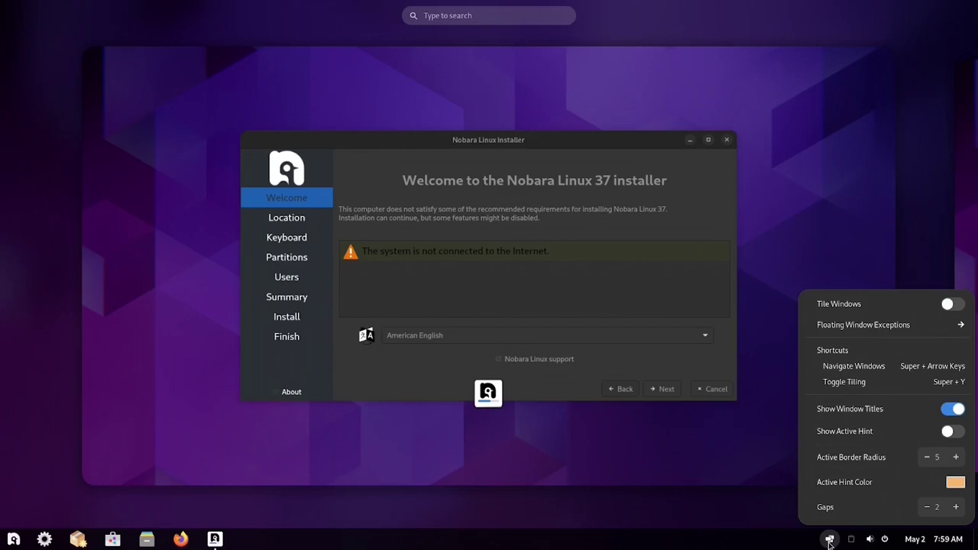
key(Escape)
key(Escape)
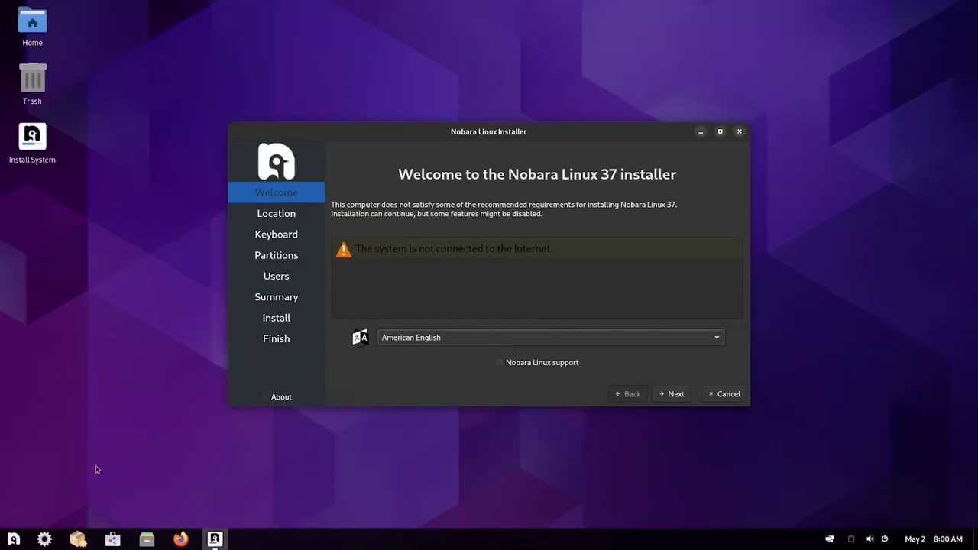
click(45, 540)
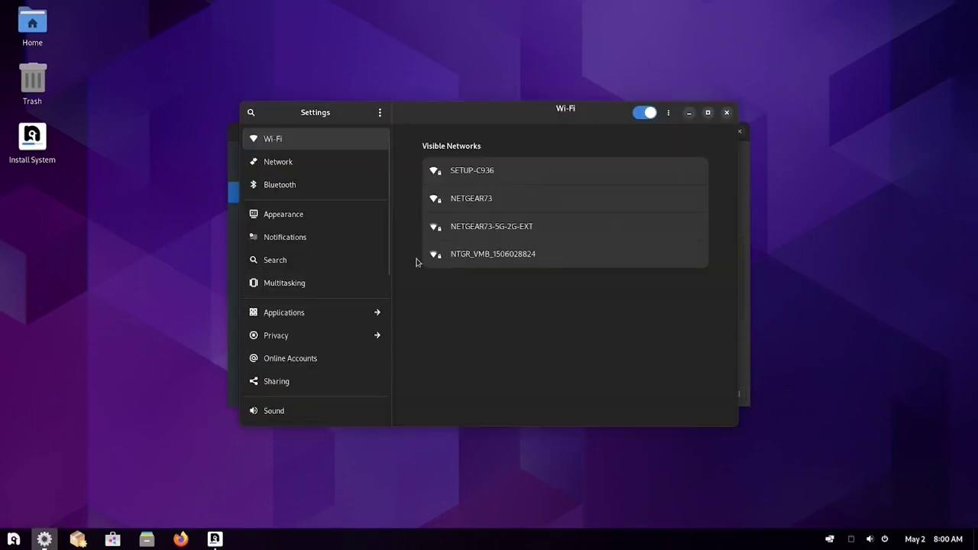
click(472, 231)
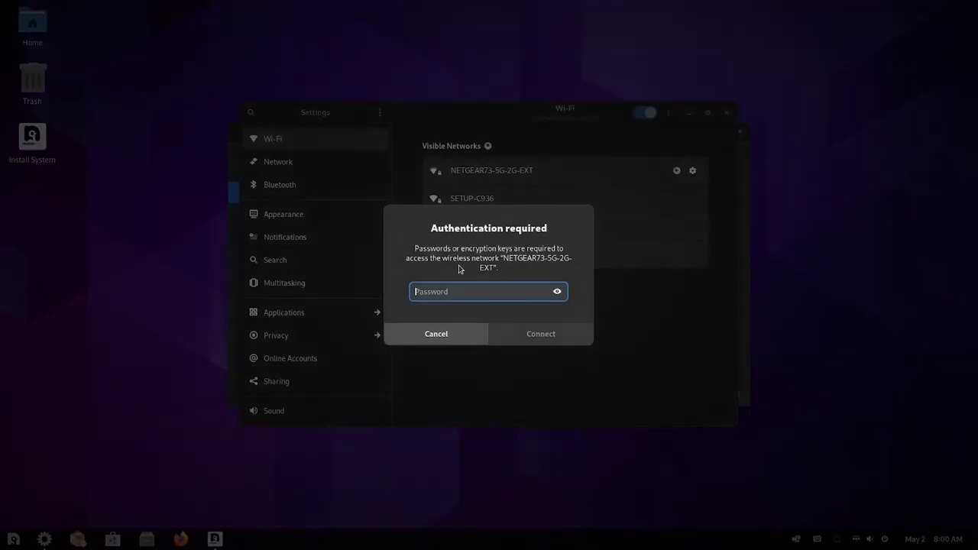
text(password)
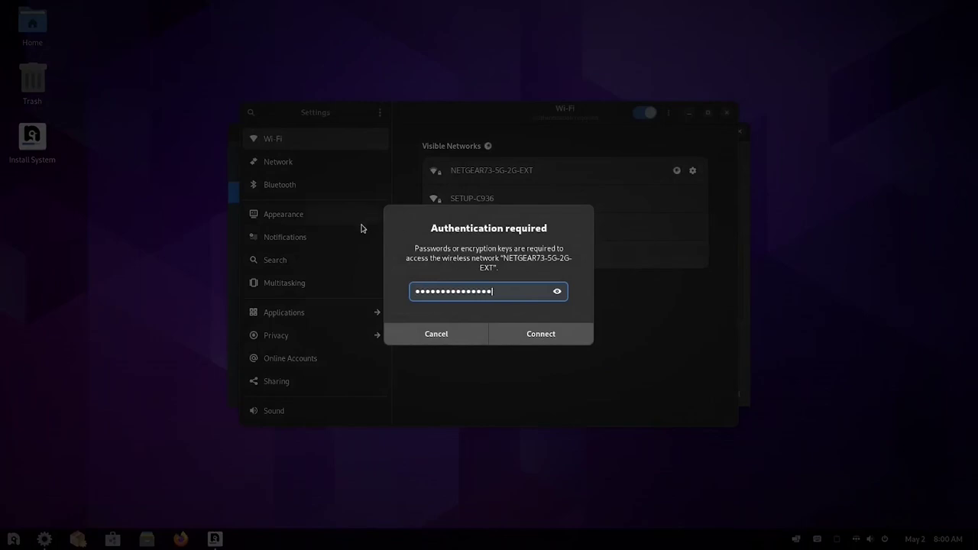
click(525, 337)
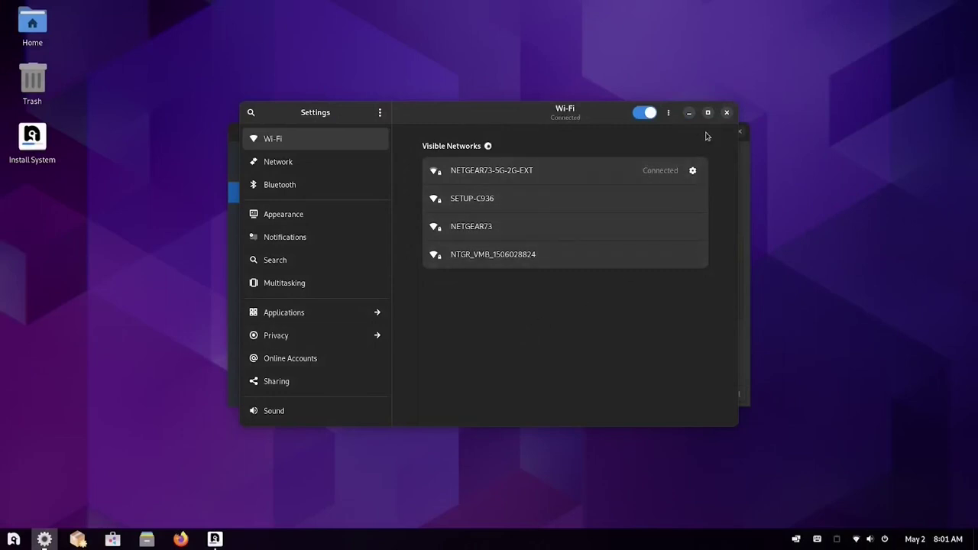
- Close Settings and dismiss the accidental desktop file search
click(726, 113)
click(208, 308)
text(s)
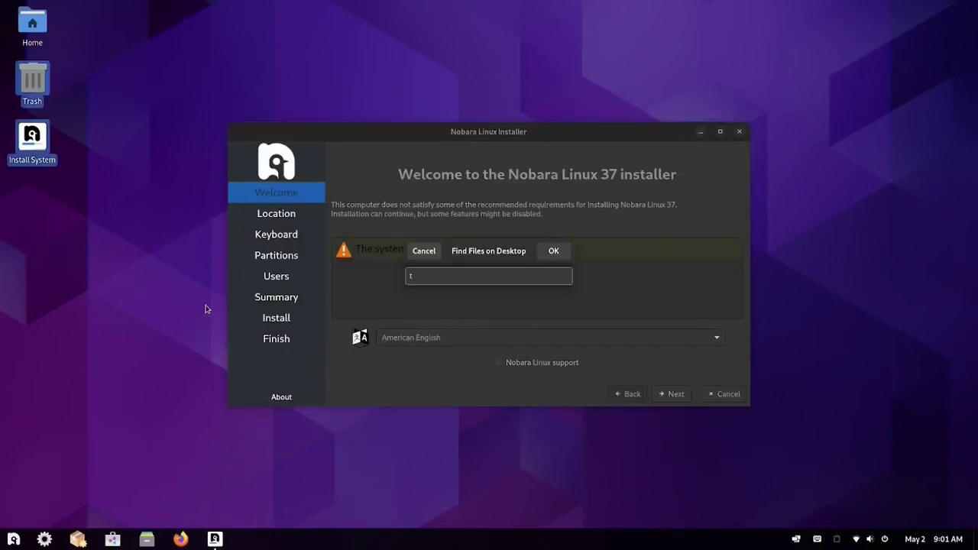
key(Return)
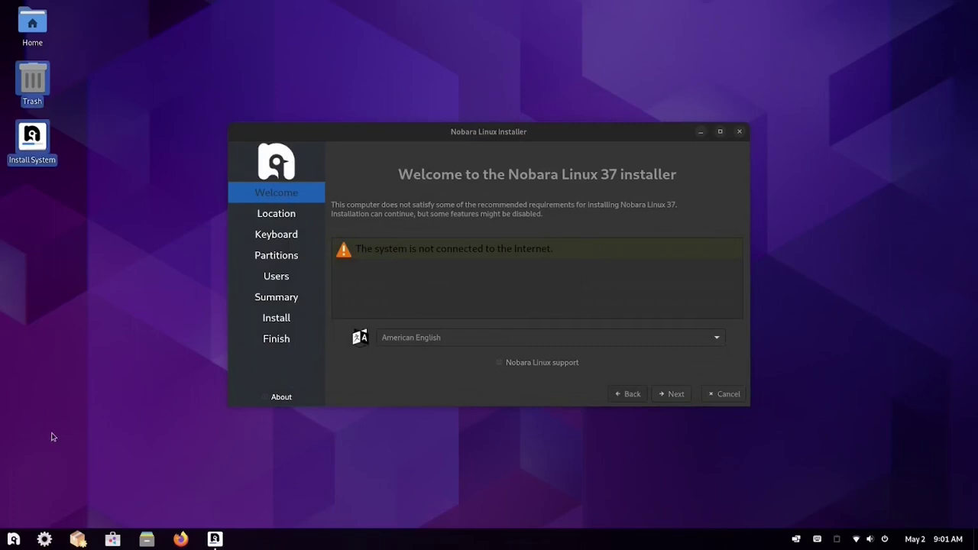
- Run ping 8.8.8.8 in a terminal, stop it after replies, and return to the installer
click(13, 539)
click(44, 318)
text(ping 8.8.8.8)
key(Return)
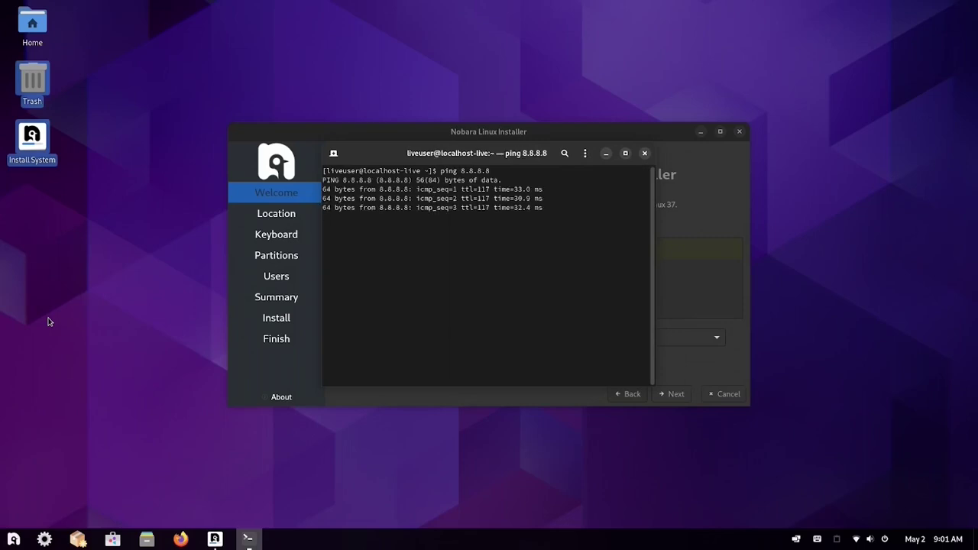
key(ctrl+c)
key(ctrl+d)
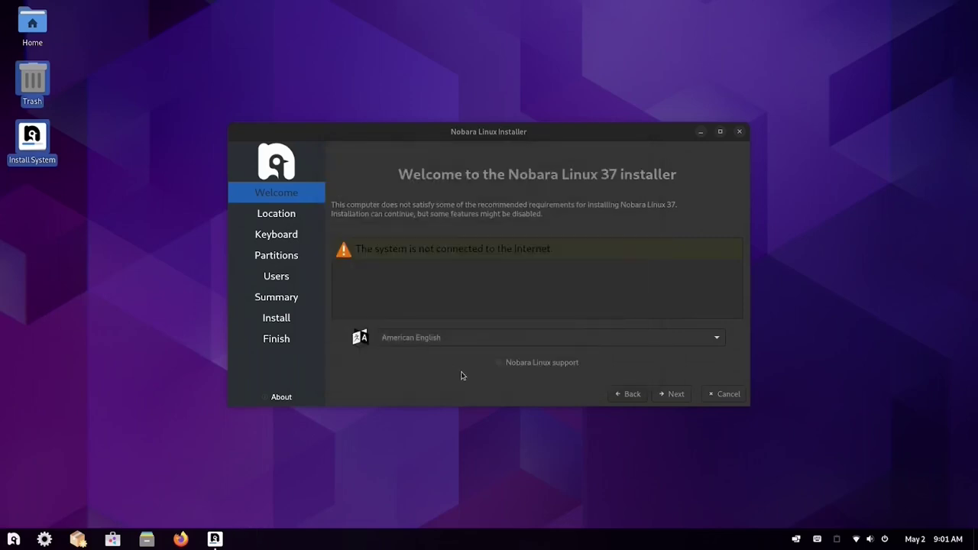
click(623, 399)
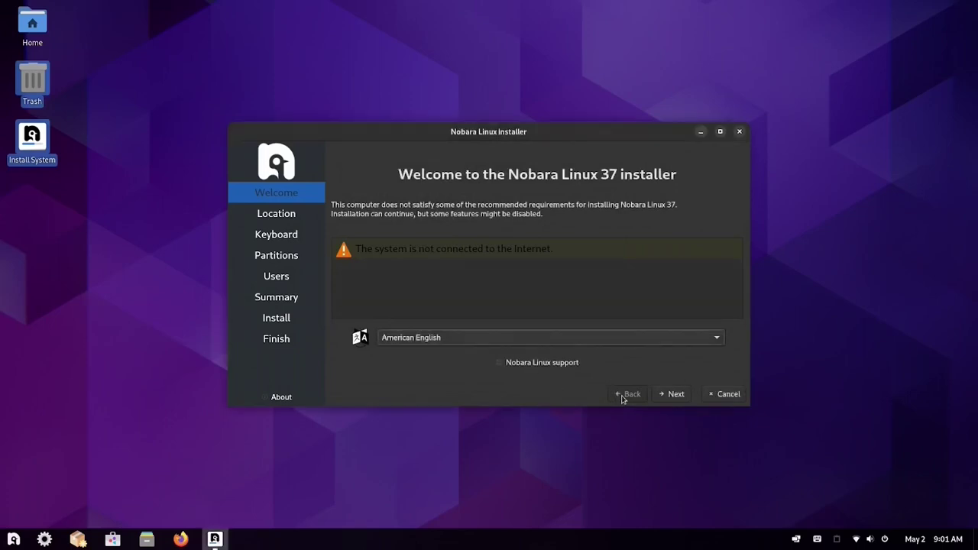
- Set the time zone to Chicago and accept the default keyboard layout
click(672, 395)
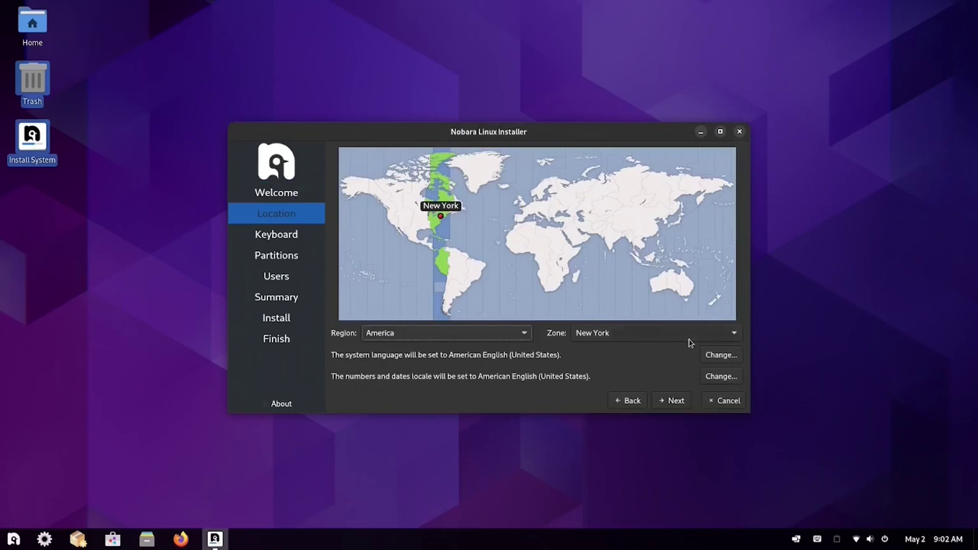
click(731, 337)
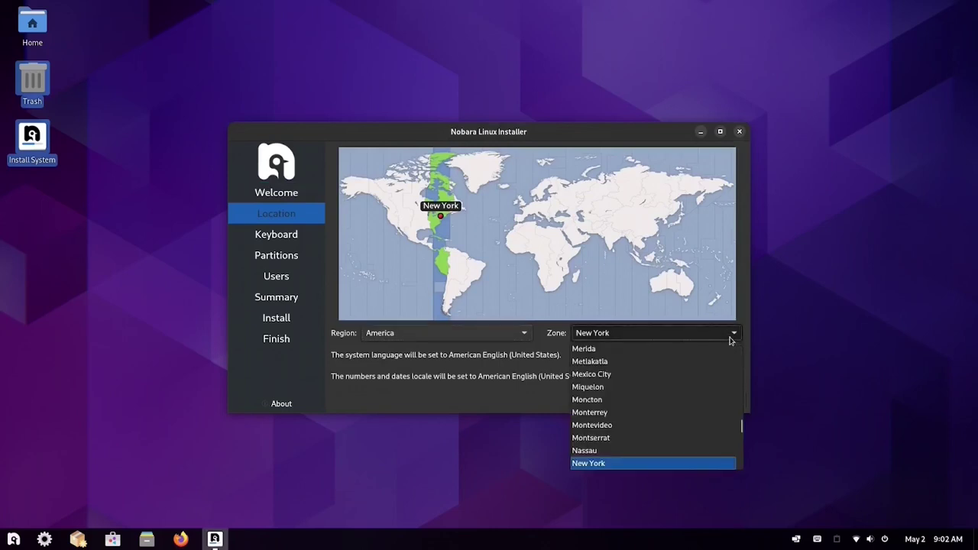
scroll(668, 414, up, 10)
scroll(669, 417, up, 6)
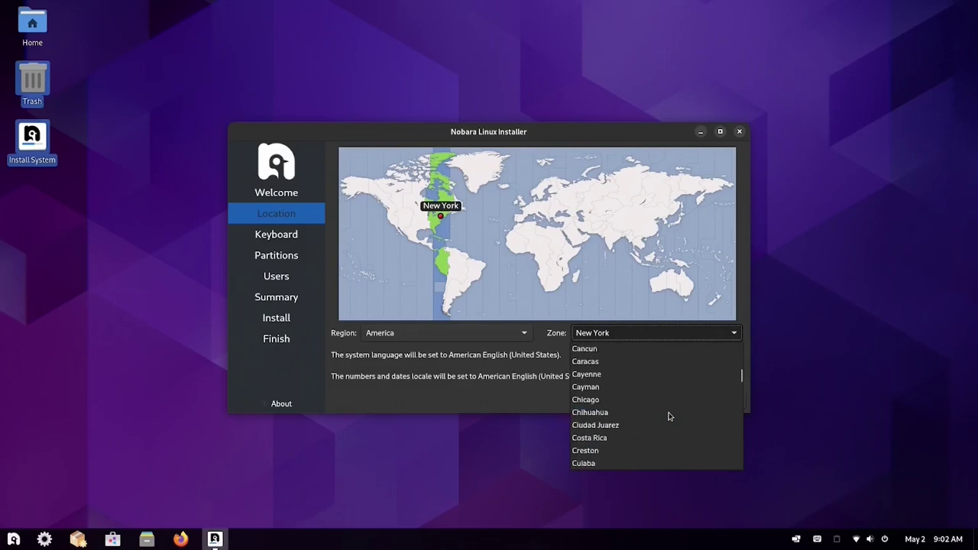
click(597, 400)
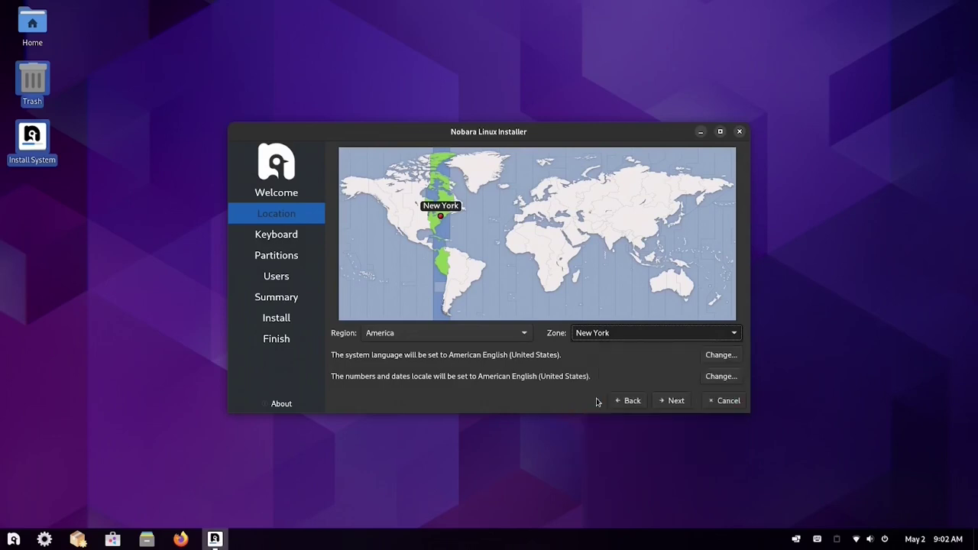
click(673, 404)
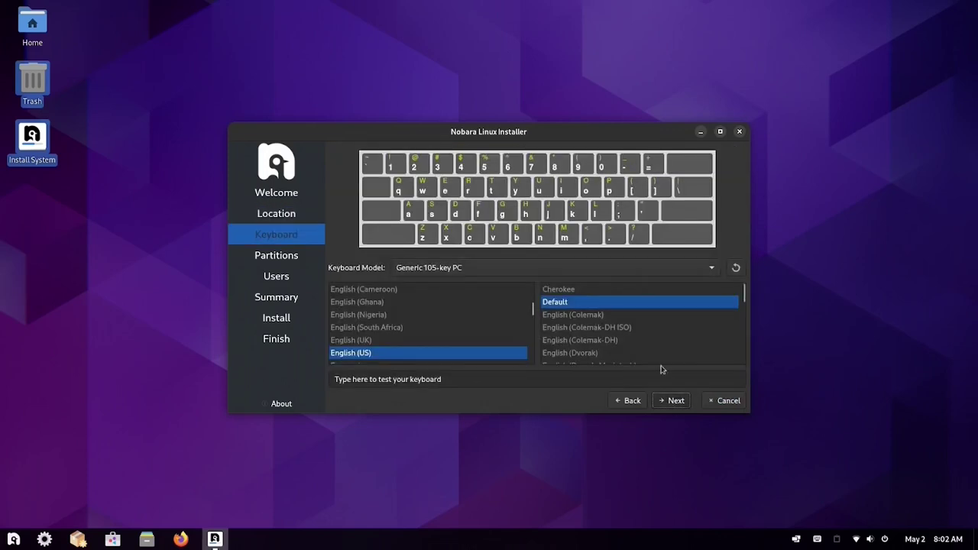
click(676, 403)
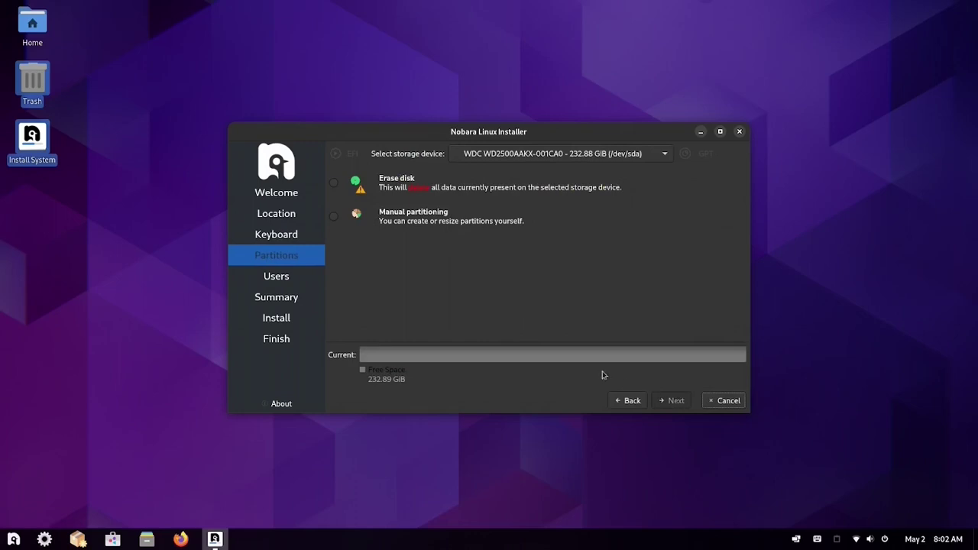
- Choose Manual partitioning and create partitions in the free space, including a 123.88 GiB /home
click(333, 217)
click(334, 184)
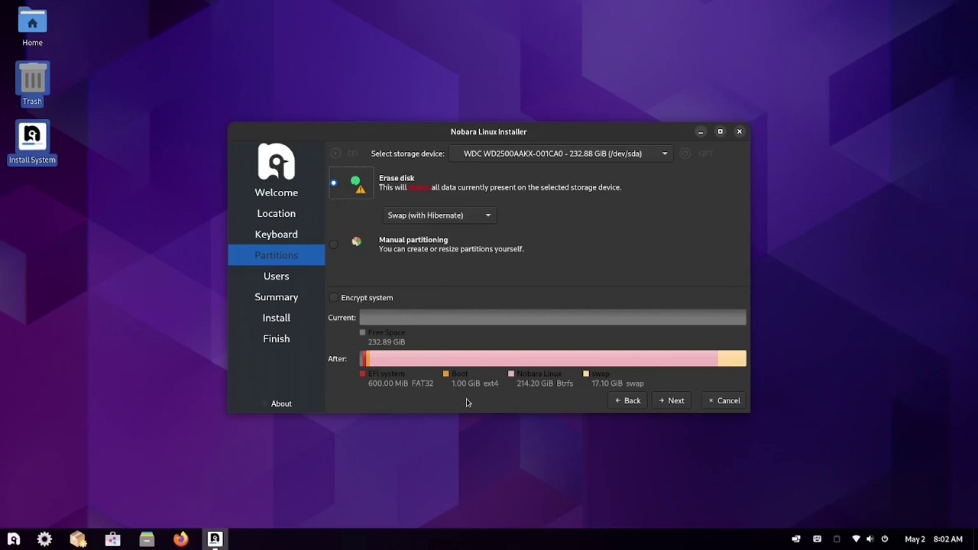
click(332, 247)
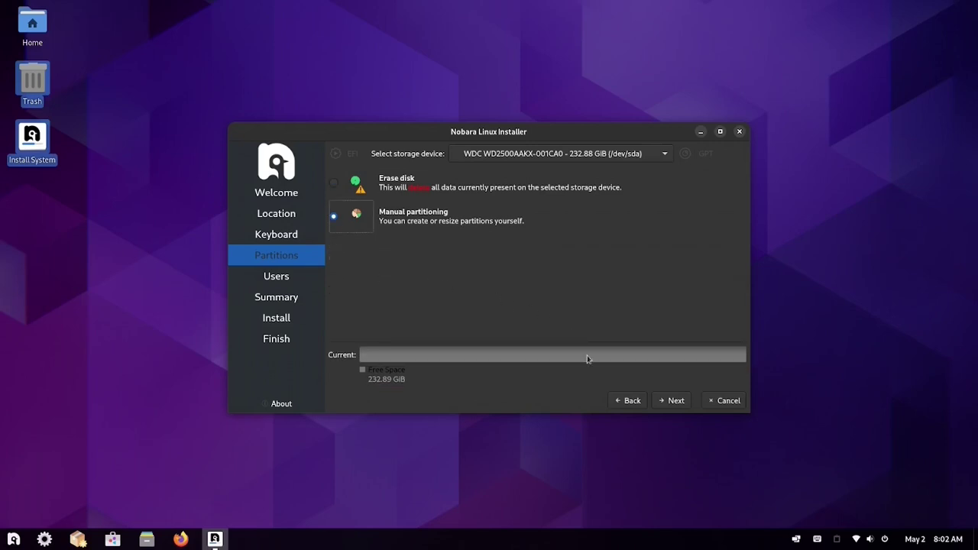
click(675, 402)
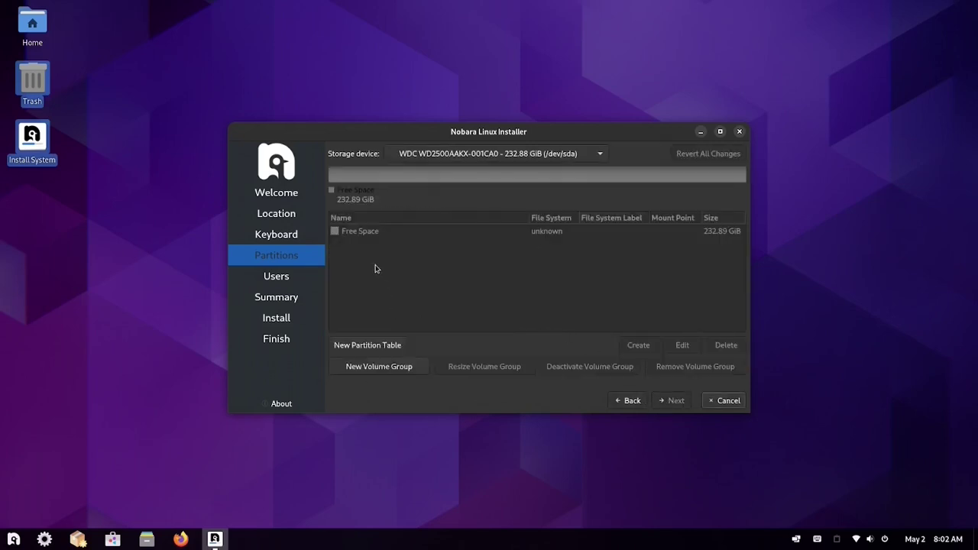
click(367, 232)
click(638, 346)
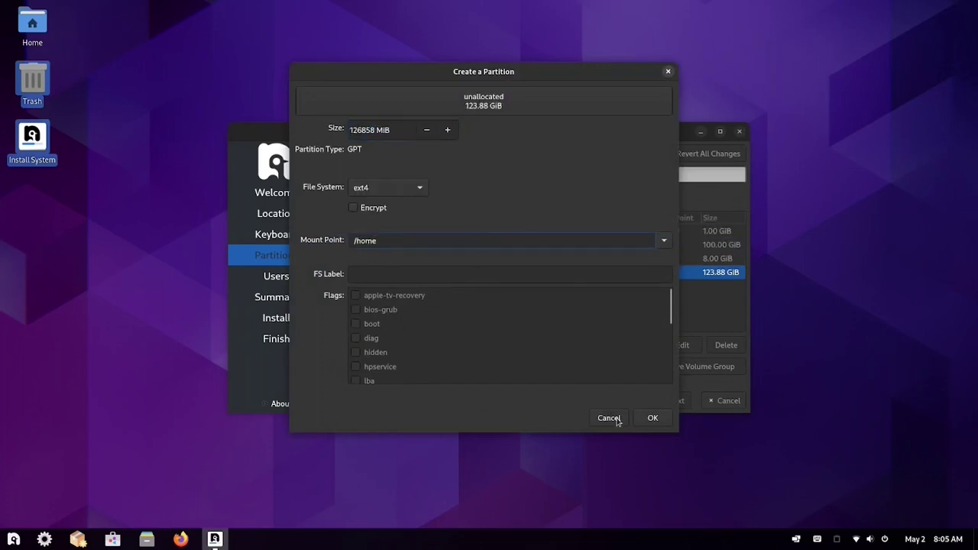
click(653, 419)
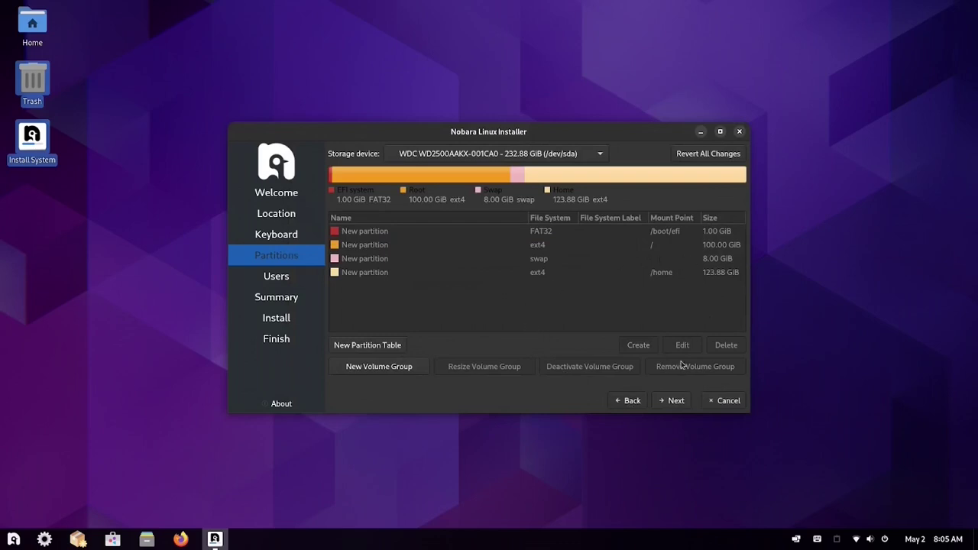
- Accept the partitions, enter the user name and password twice, and turn off automatic login
click(669, 404)
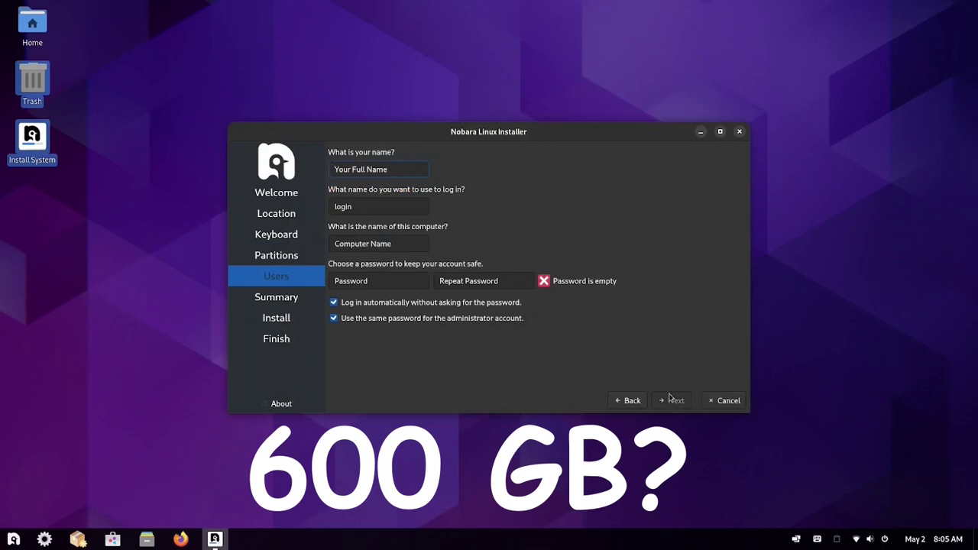
text(dennis)
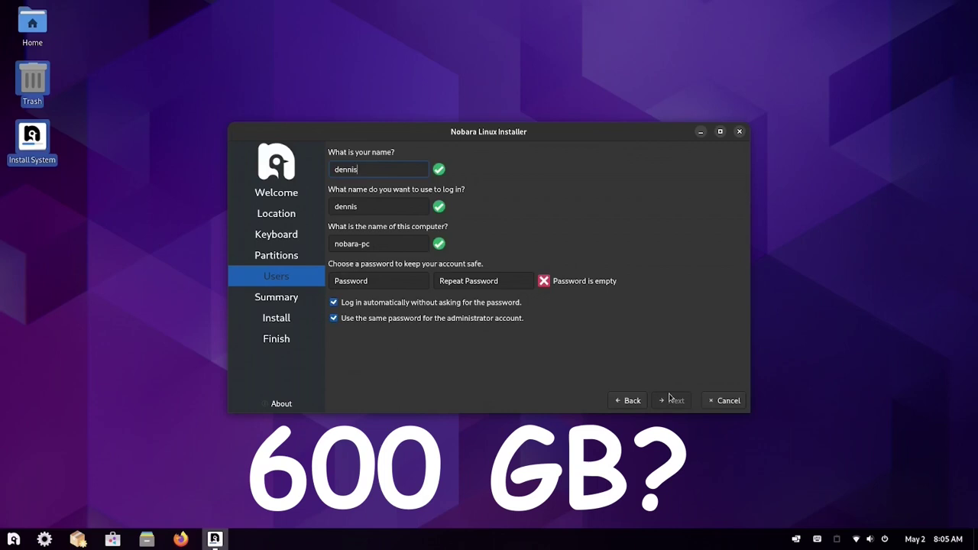
click(375, 281)
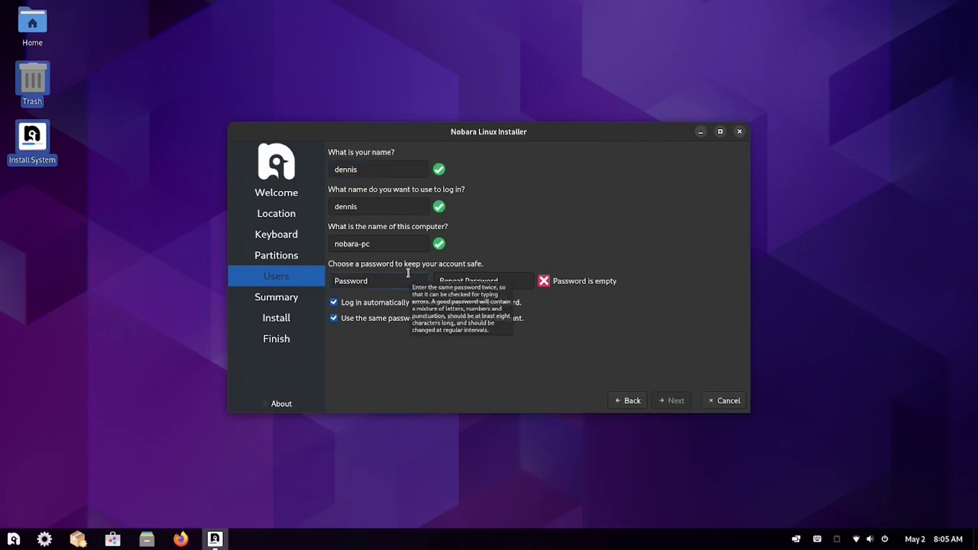
text(den)
key(Tab)
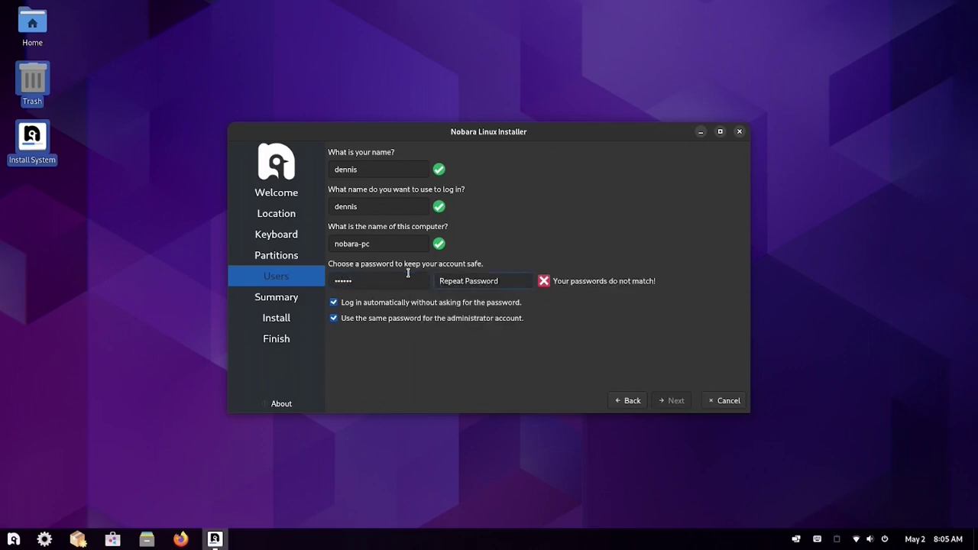
text(dennis)
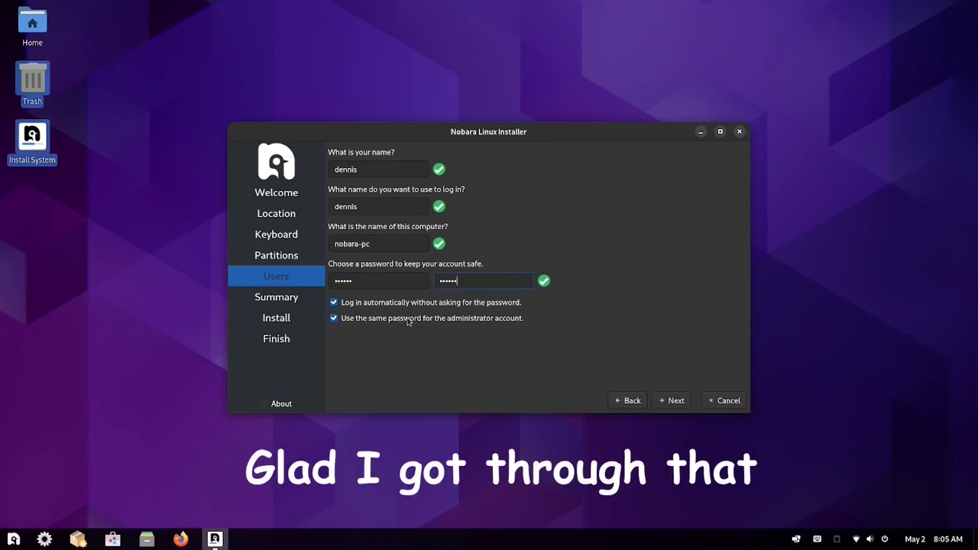
click(336, 305)
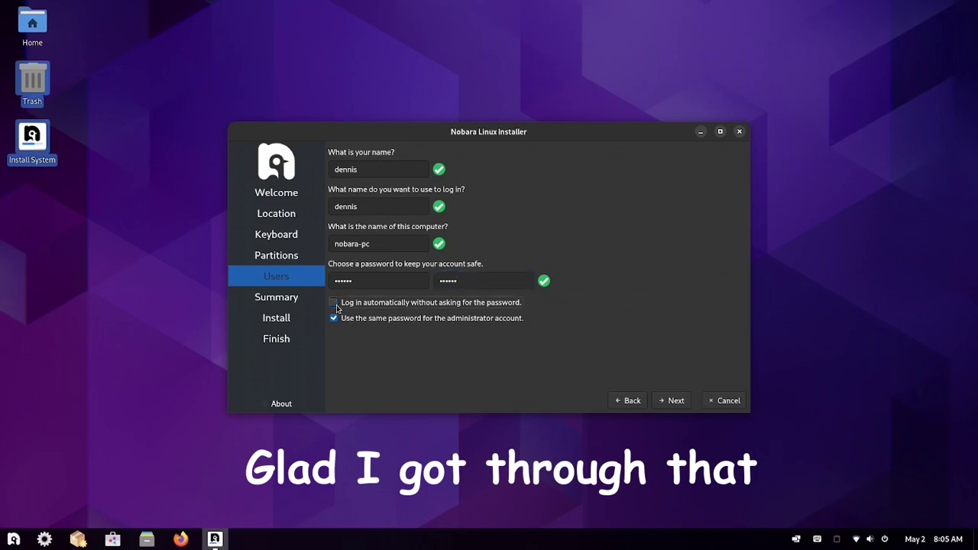
click(677, 402)
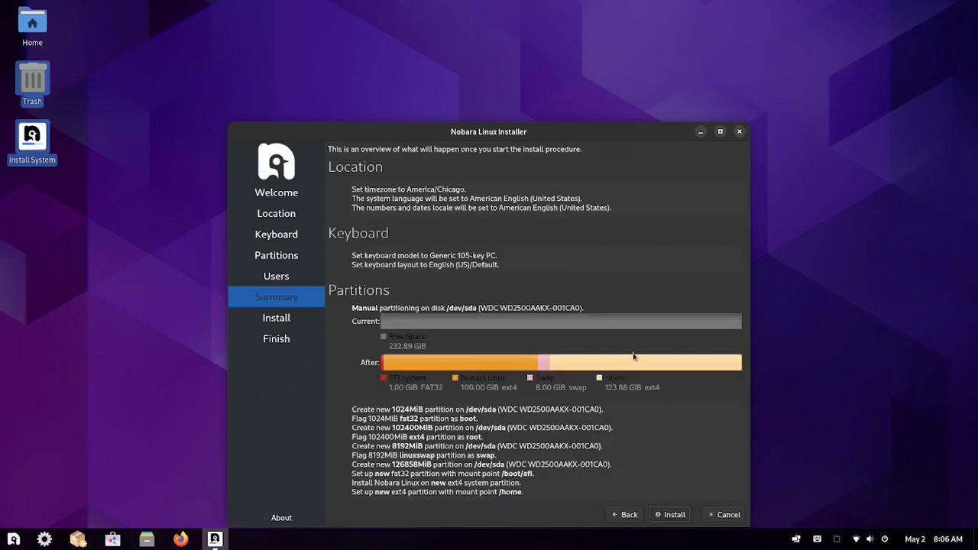
drag(586, 135, 561, 50)
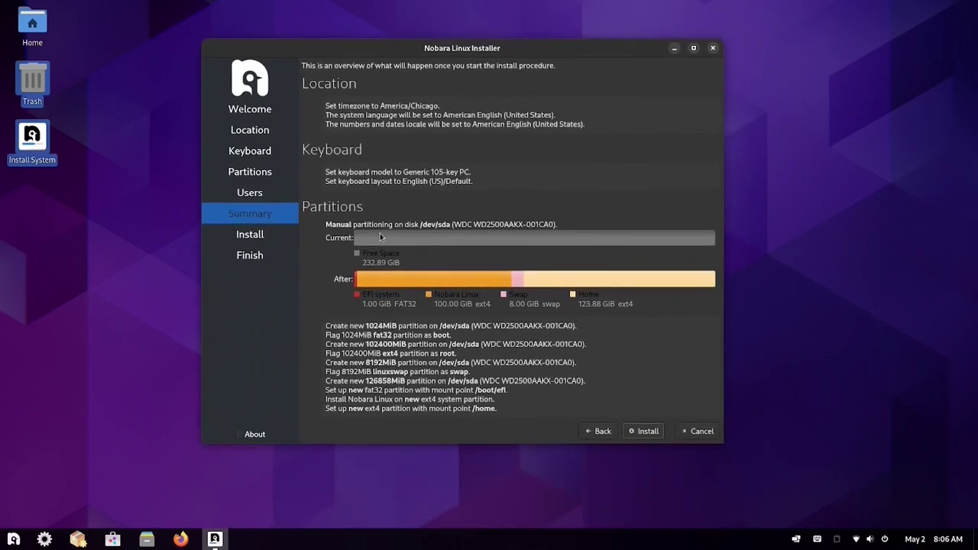
click(647, 433)
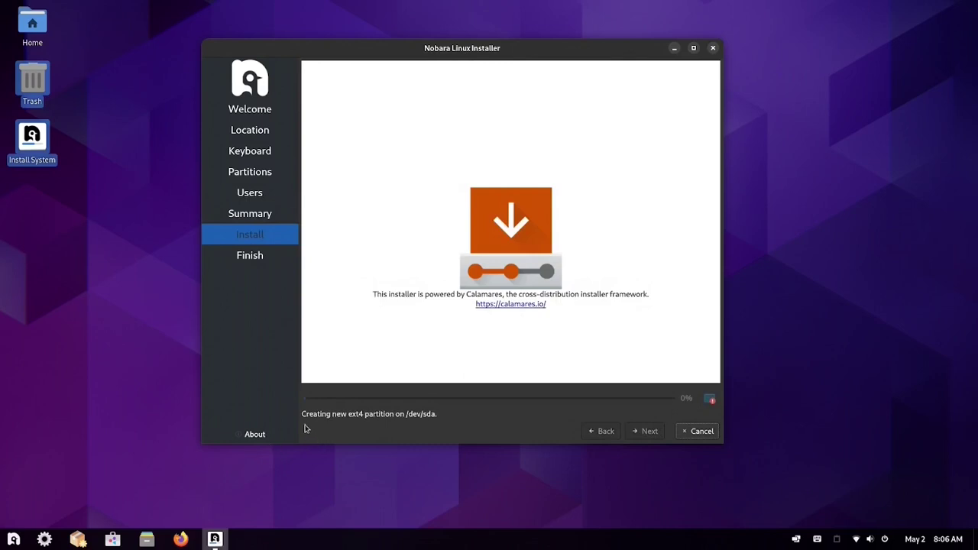
click(251, 437)
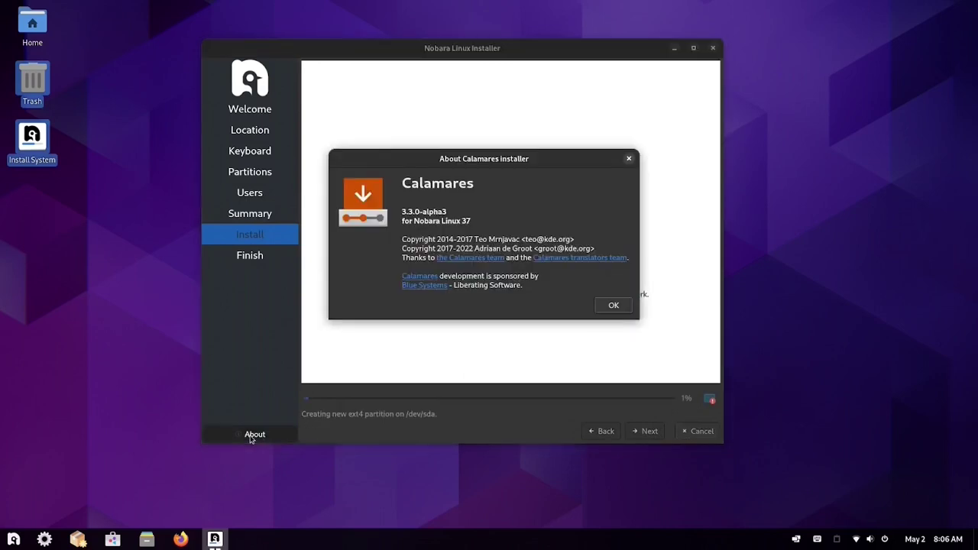
click(629, 159)
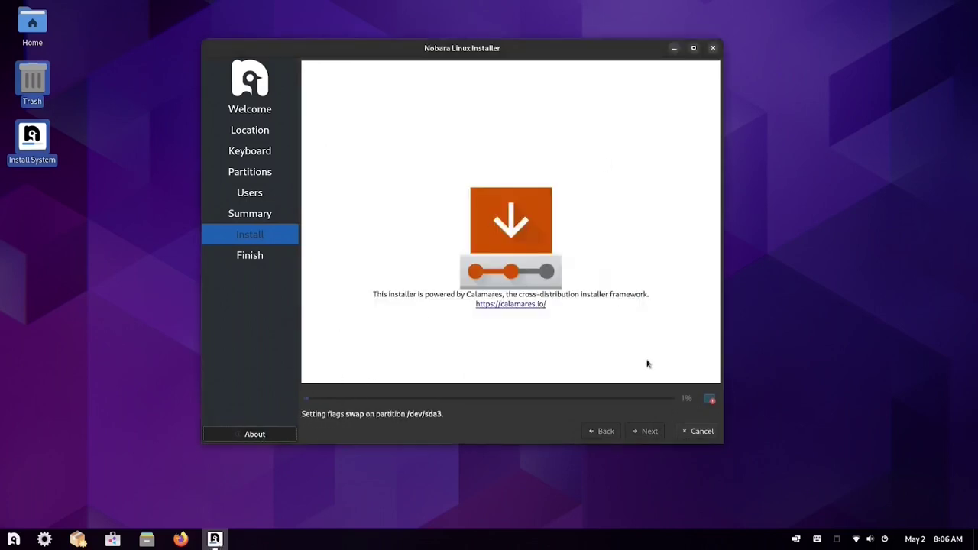
click(711, 400)
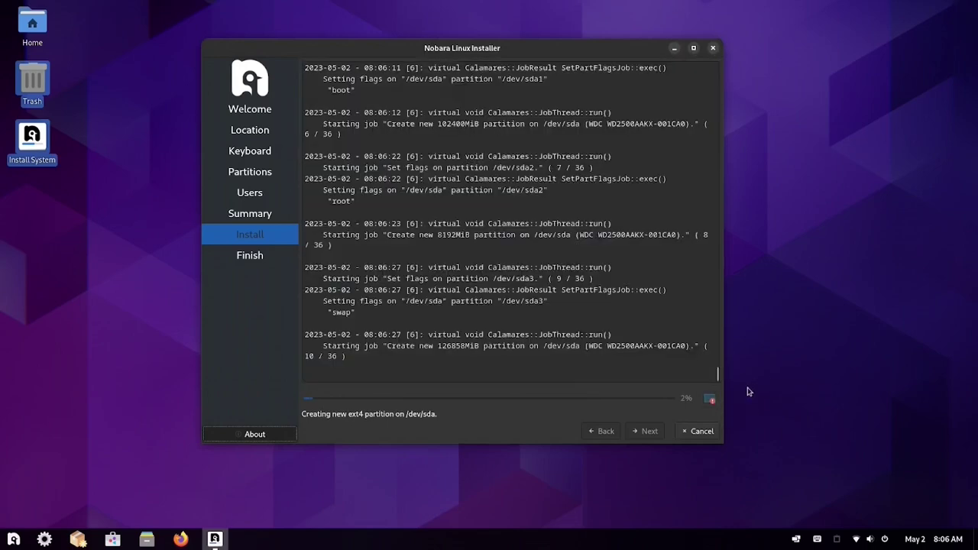
scroll(611, 308, up, 2)
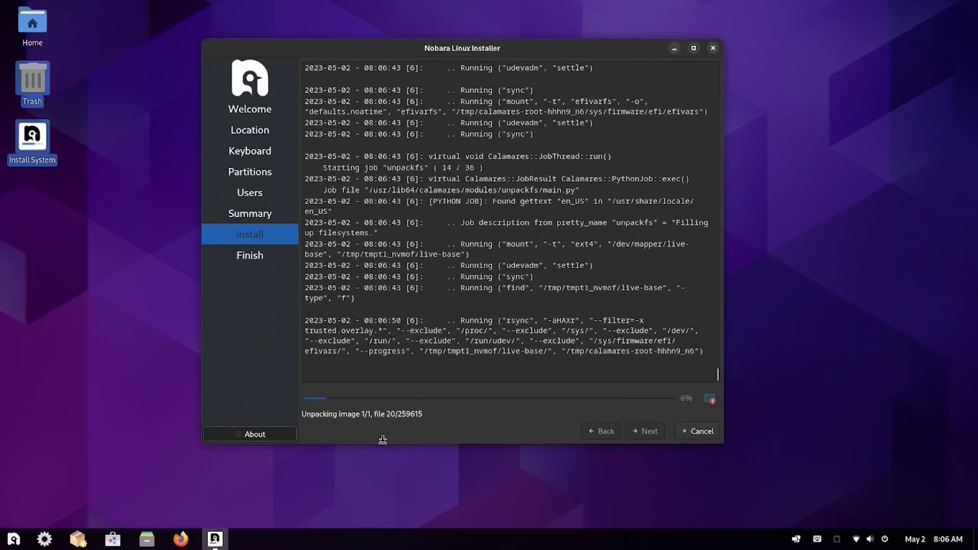
click(13, 539)
click(28, 493)
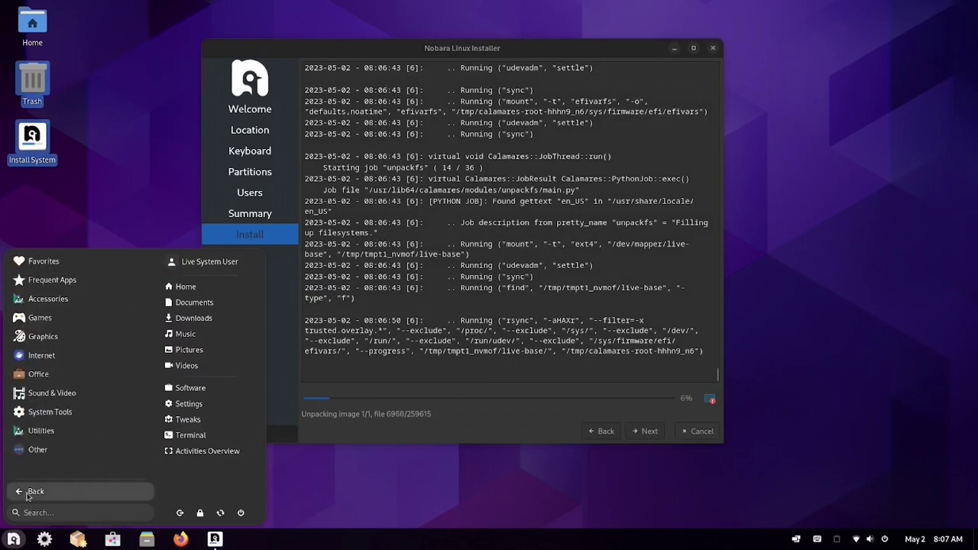
click(44, 338)
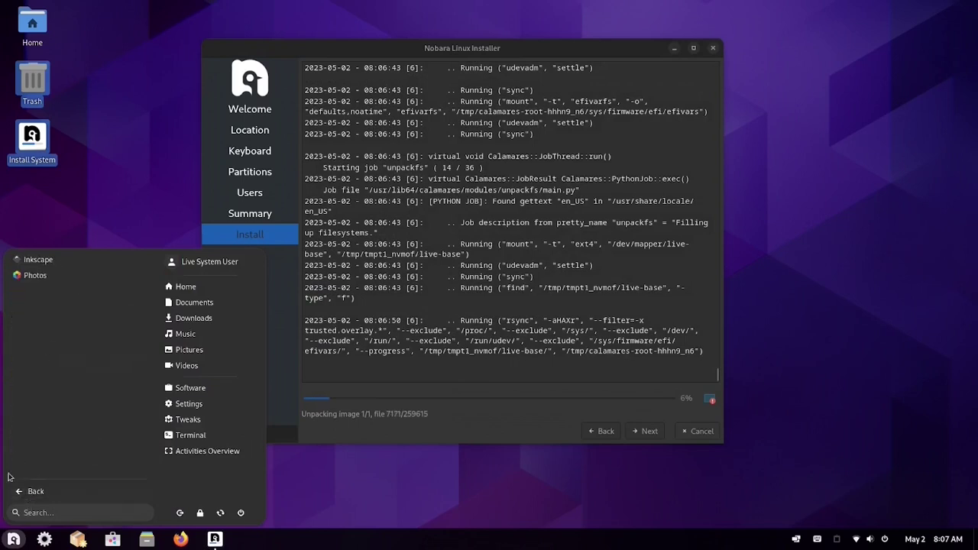
click(23, 491)
click(37, 357)
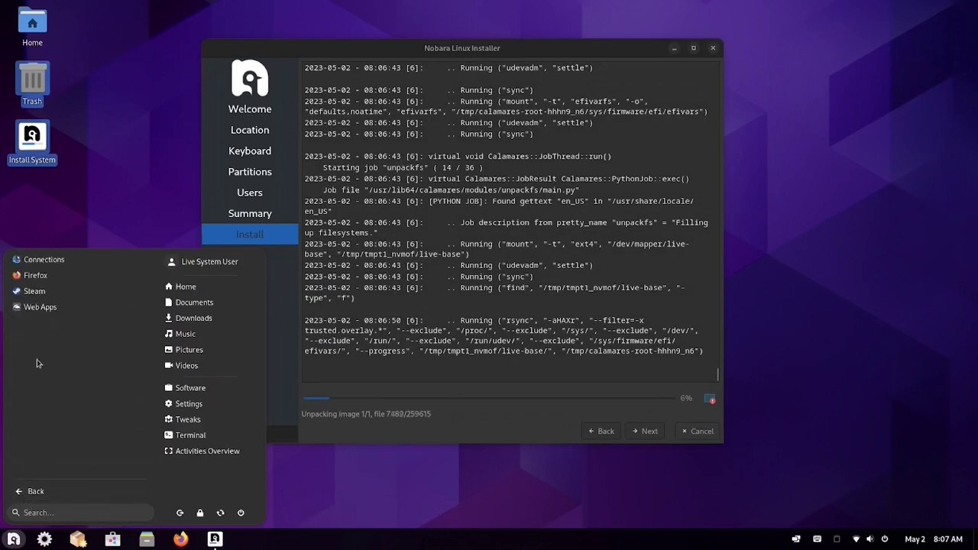
click(20, 496)
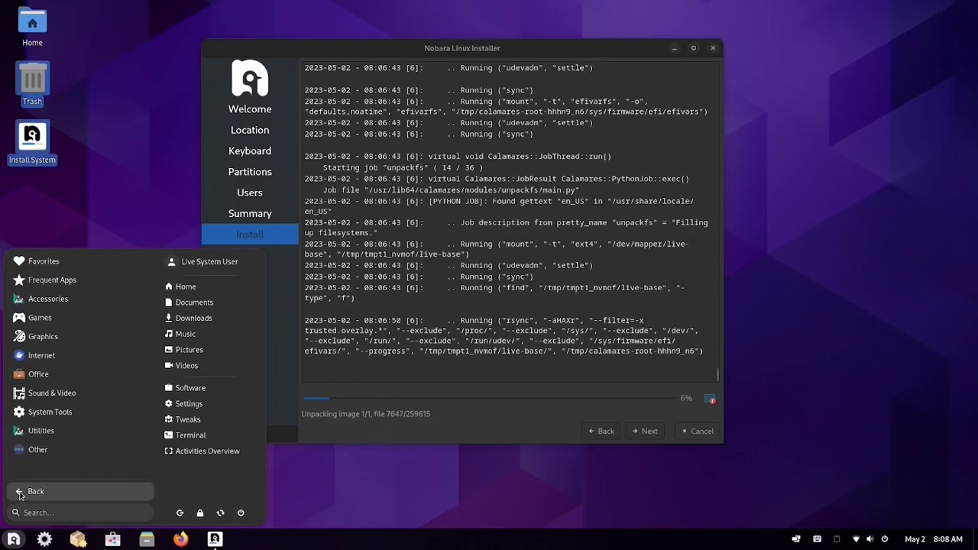
click(52, 374)
click(25, 491)
click(51, 394)
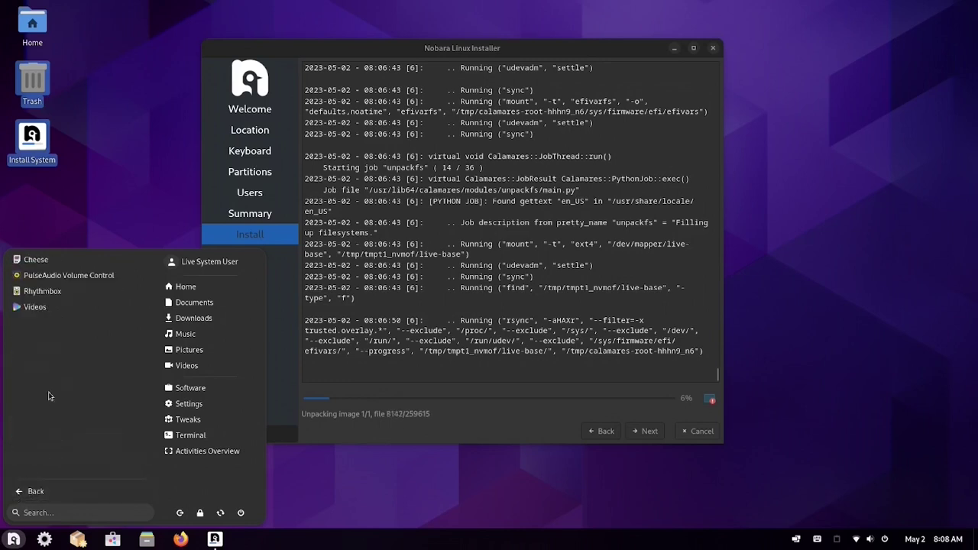
click(23, 493)
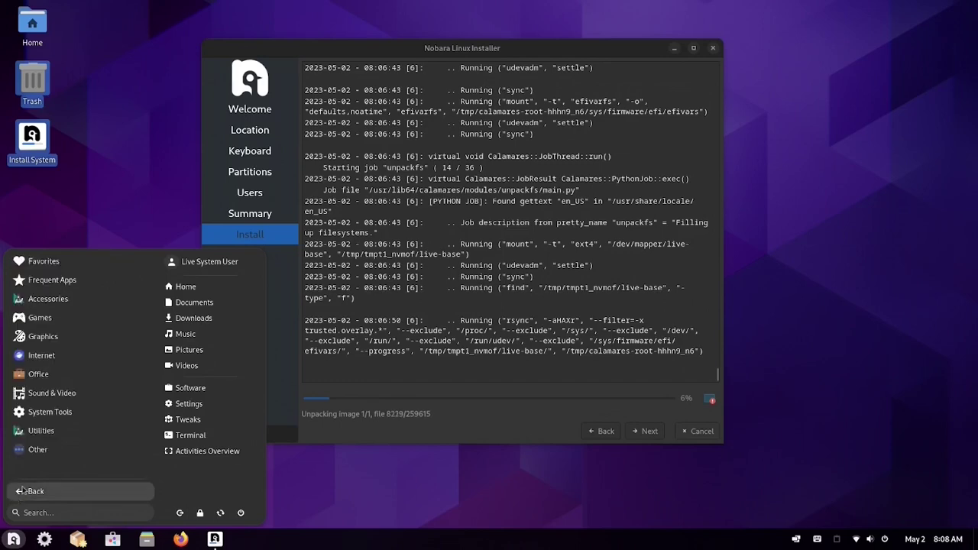
click(41, 431)
click(60, 309)
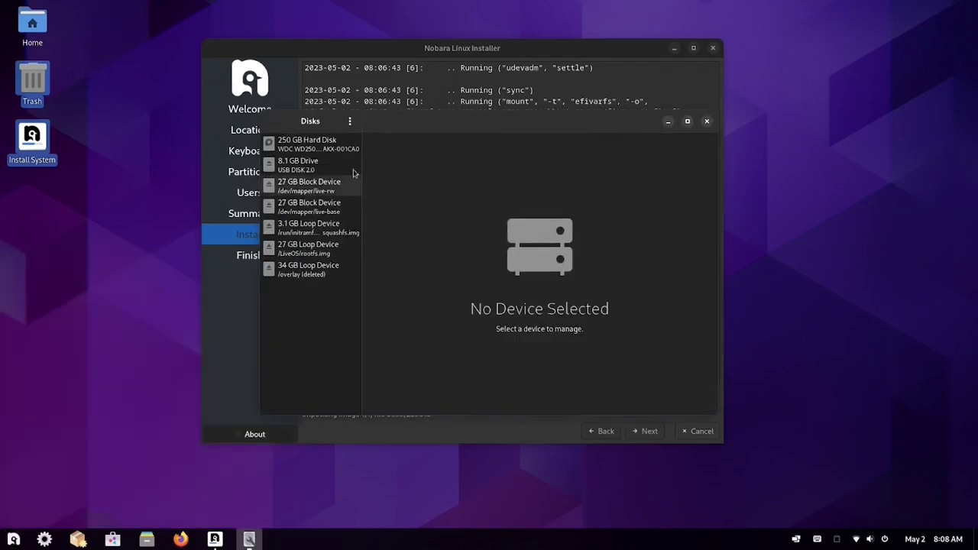
click(707, 121)
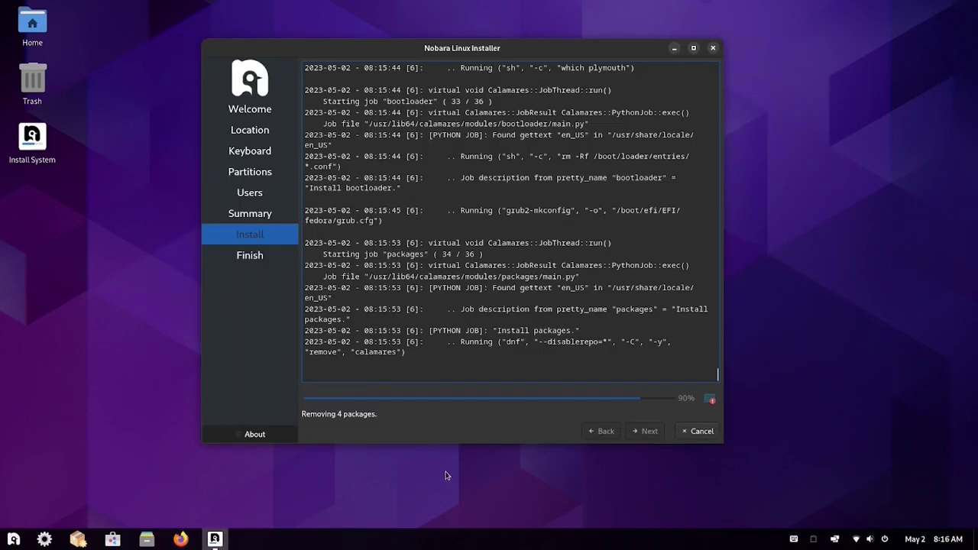
click(16, 540)
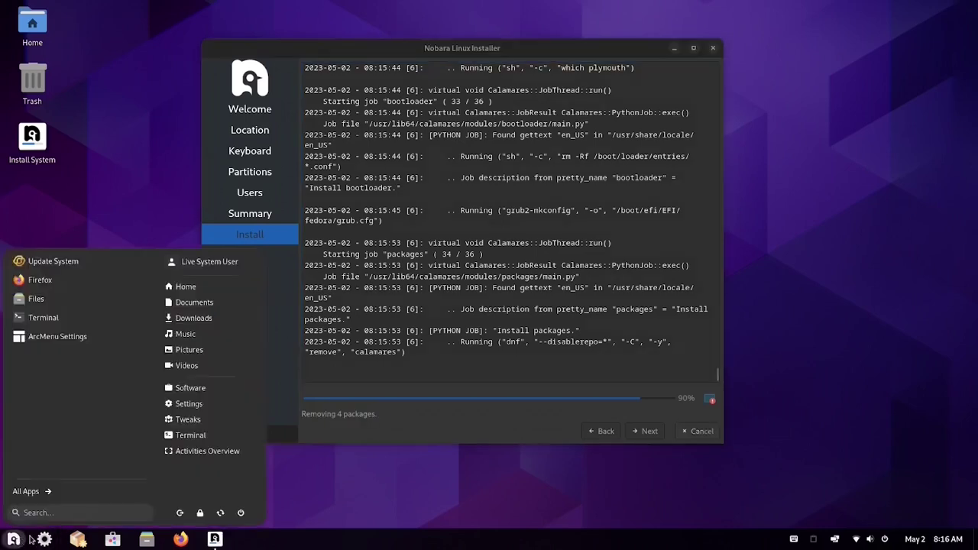
text(moni)
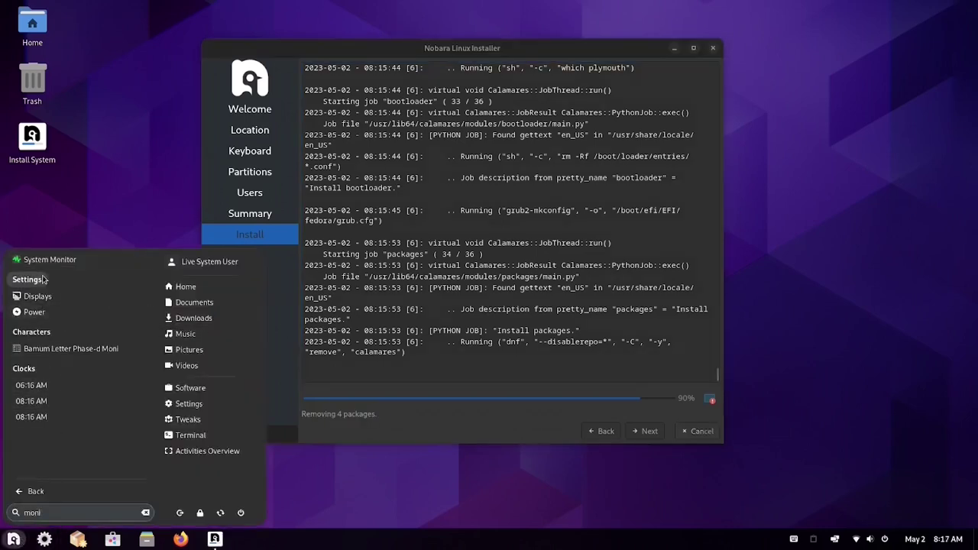
click(39, 259)
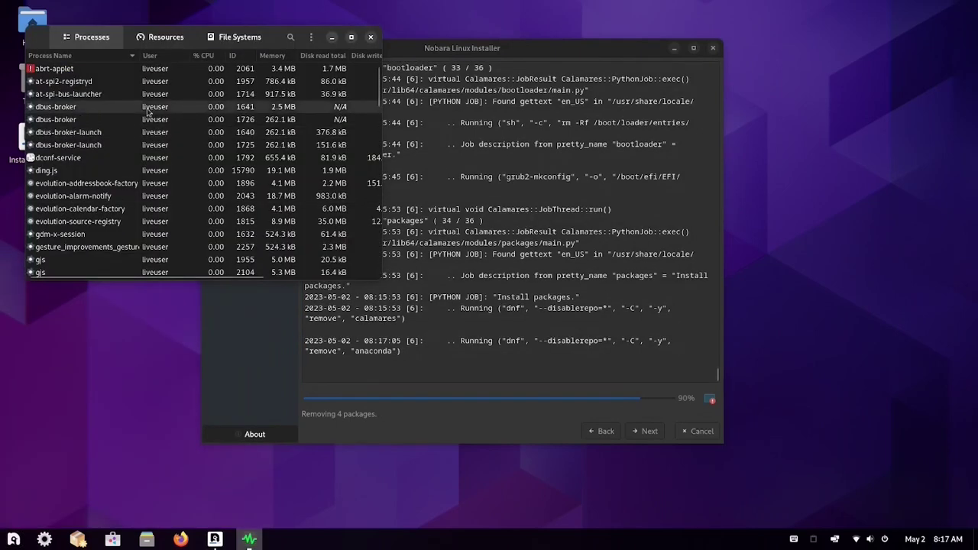
click(160, 36)
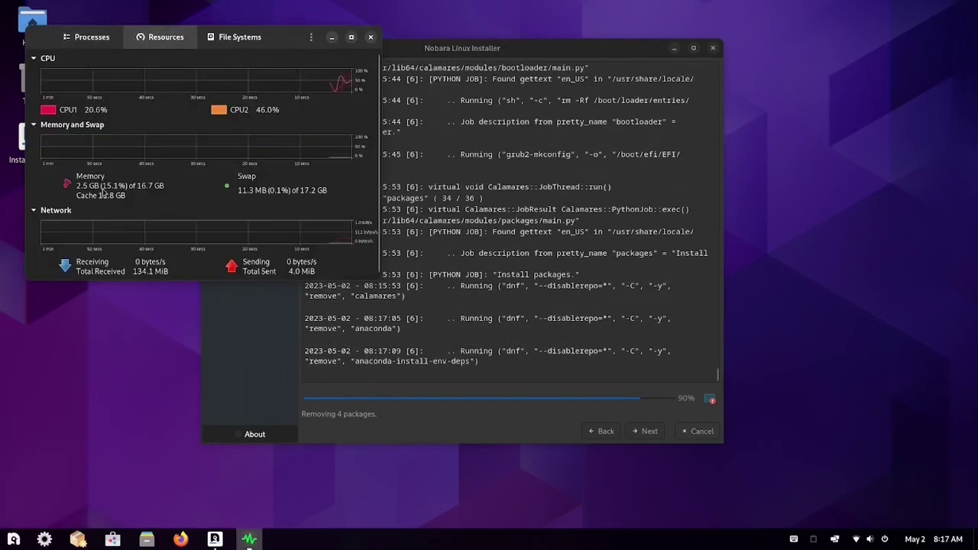
click(371, 38)
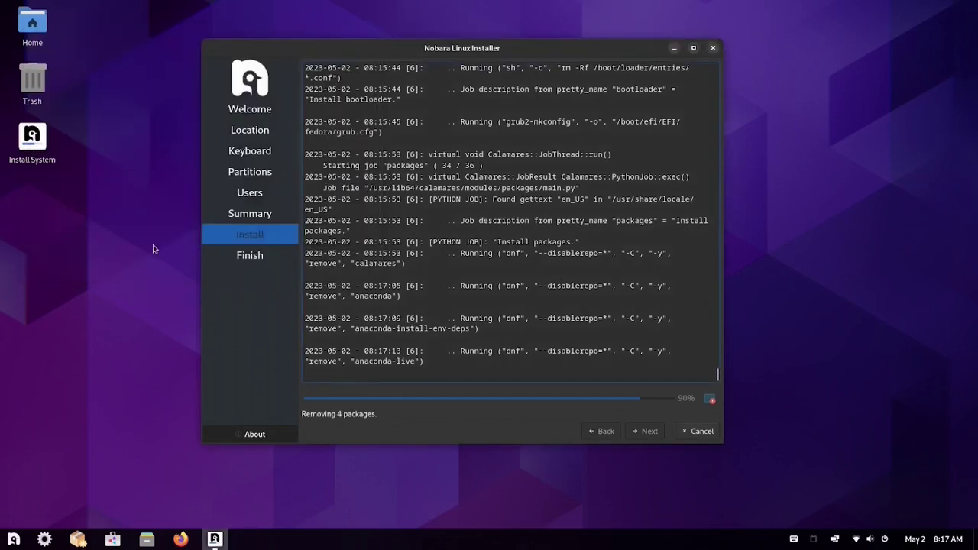
click(13, 539)
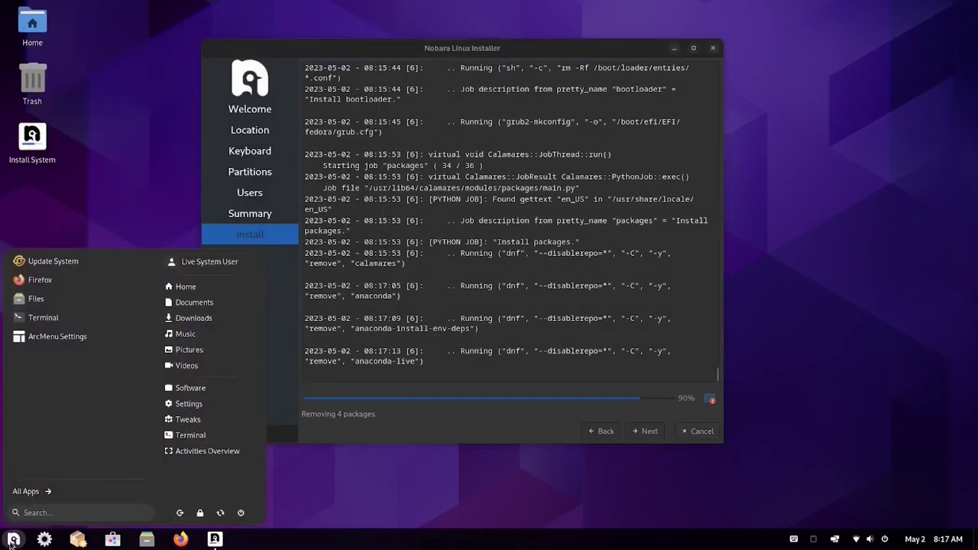
click(38, 318)
text(neofetch)
key(Return)
drag(439, 158, 276, 151)
drag(489, 138, 711, 41)
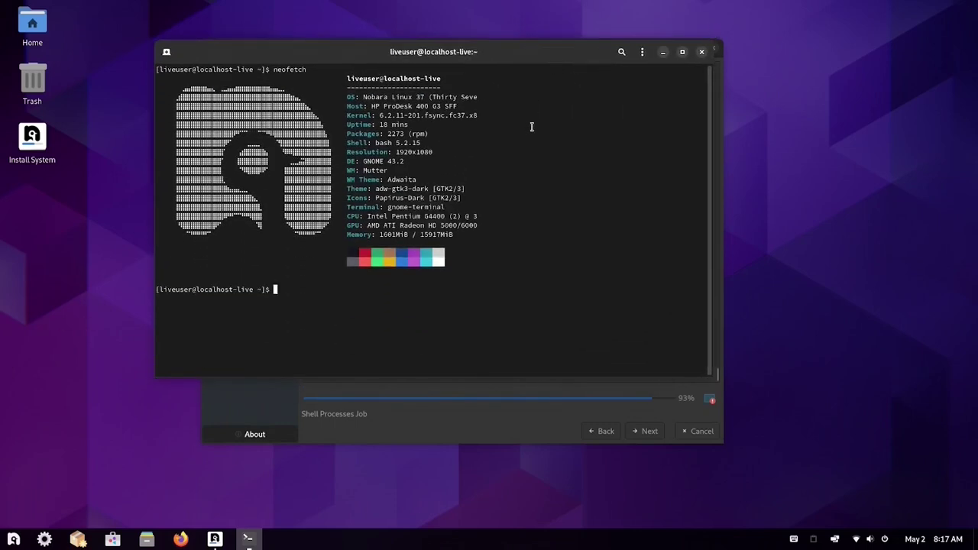
key(ctrl+plus)
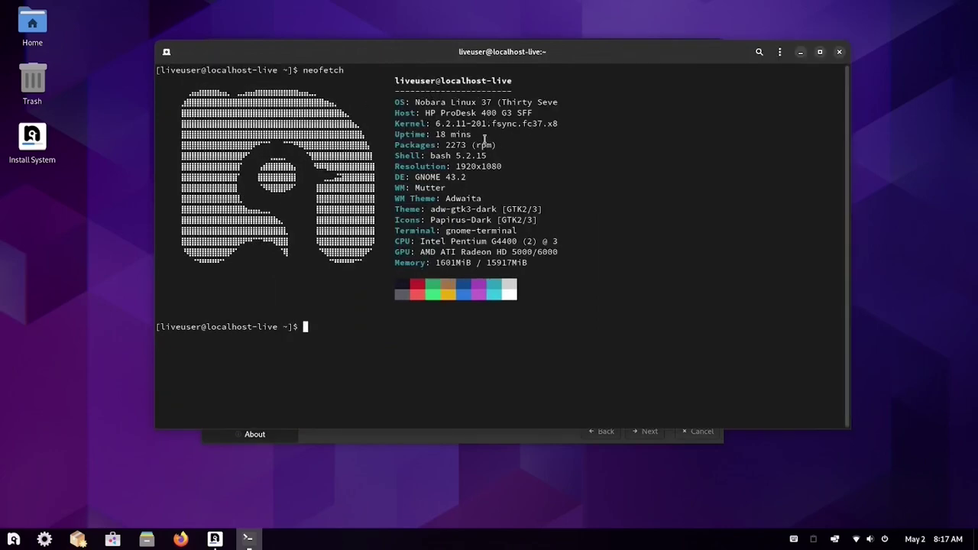
click(839, 52)
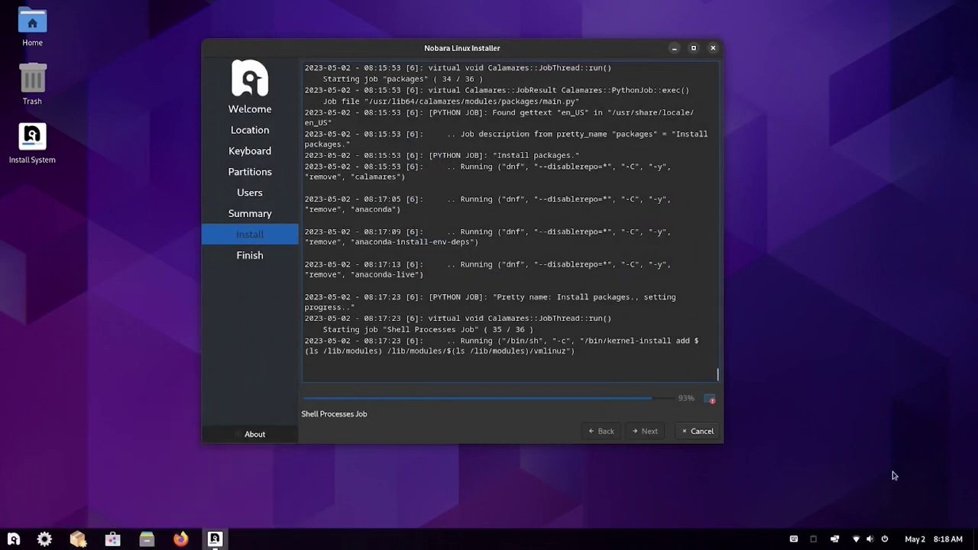
- Wait for the installation to complete, then click Done to close the installer
click(941, 540)
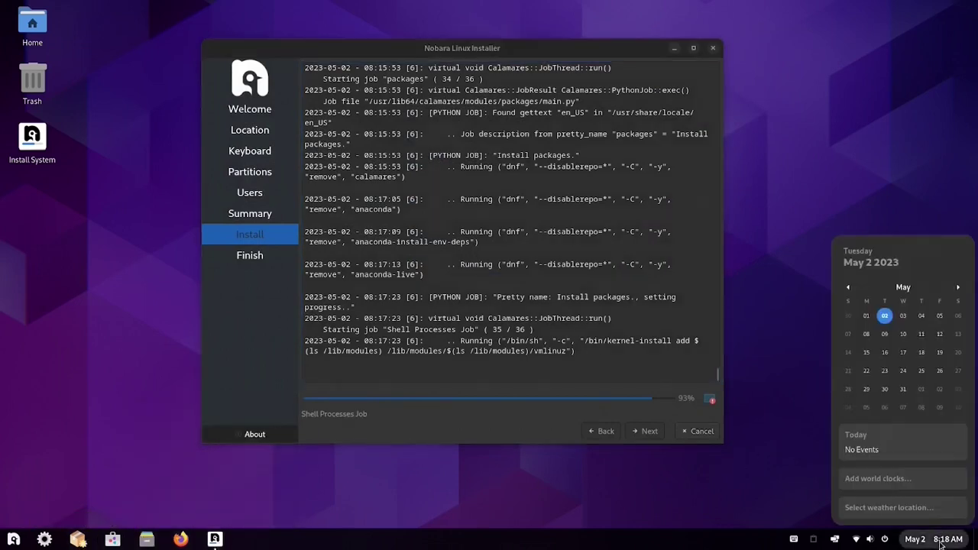
click(941, 539)
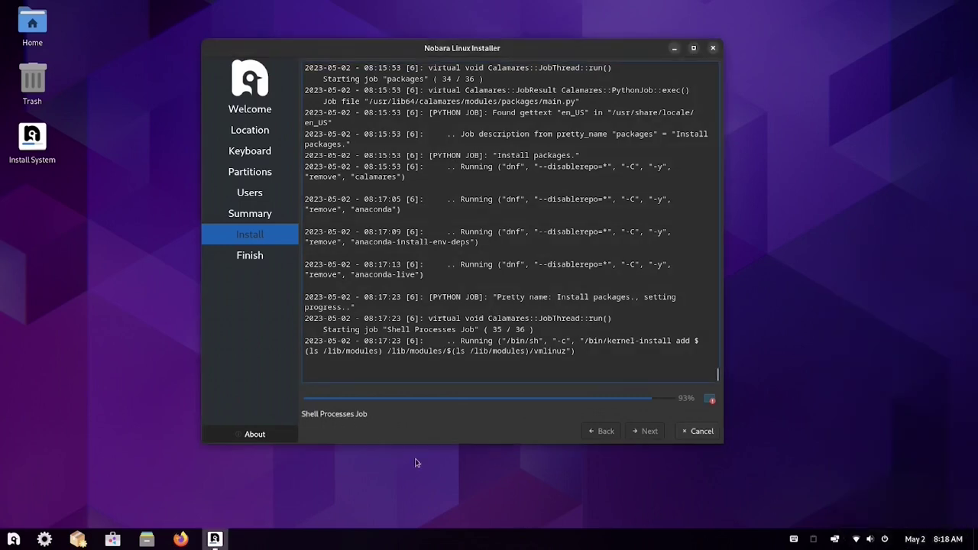
click(710, 401)
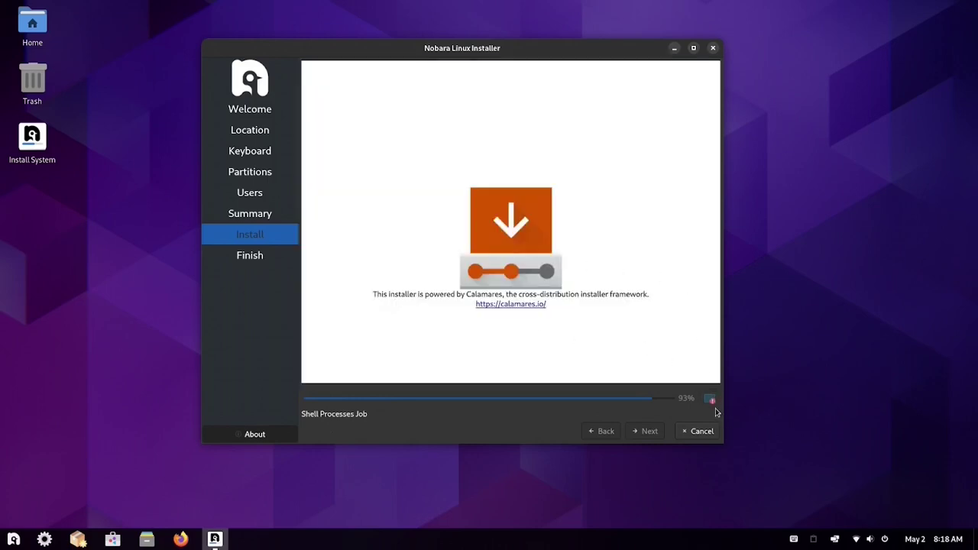
click(711, 403)
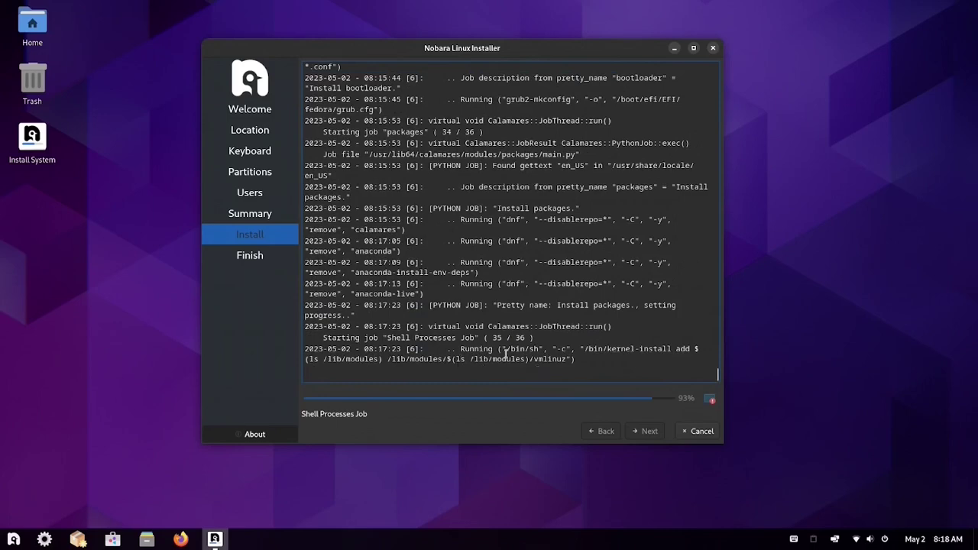
drag(506, 352, 539, 349)
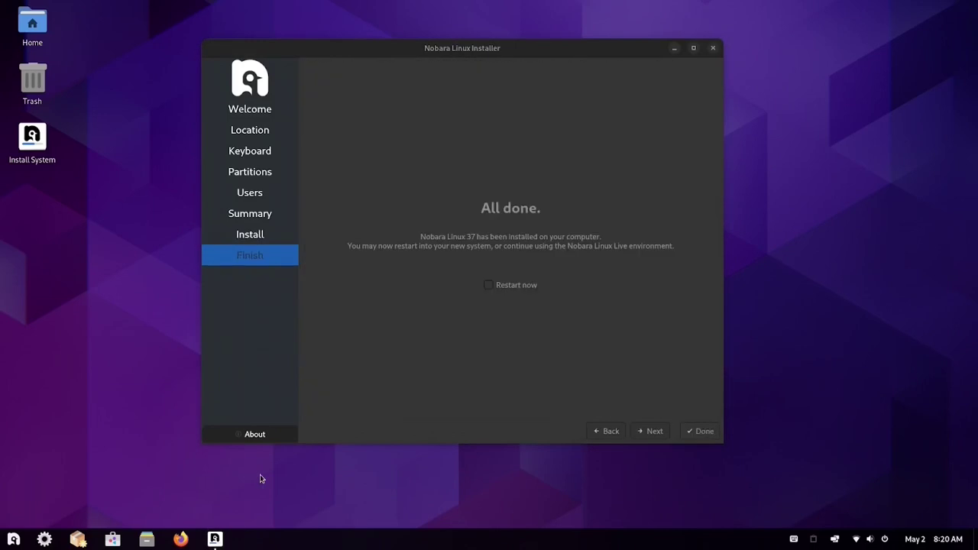
click(699, 432)
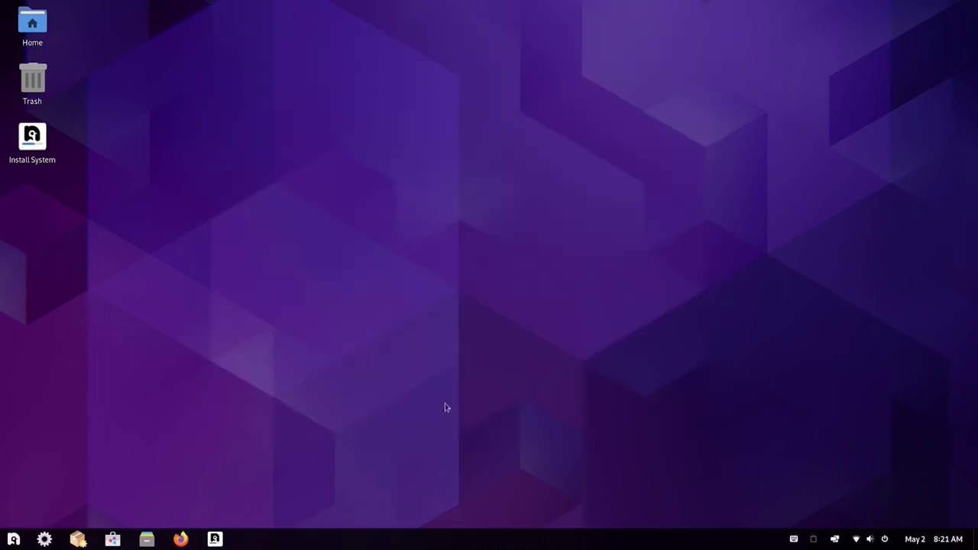
- Power off the machine, then sign in to the new account at the login screen
click(885, 539)
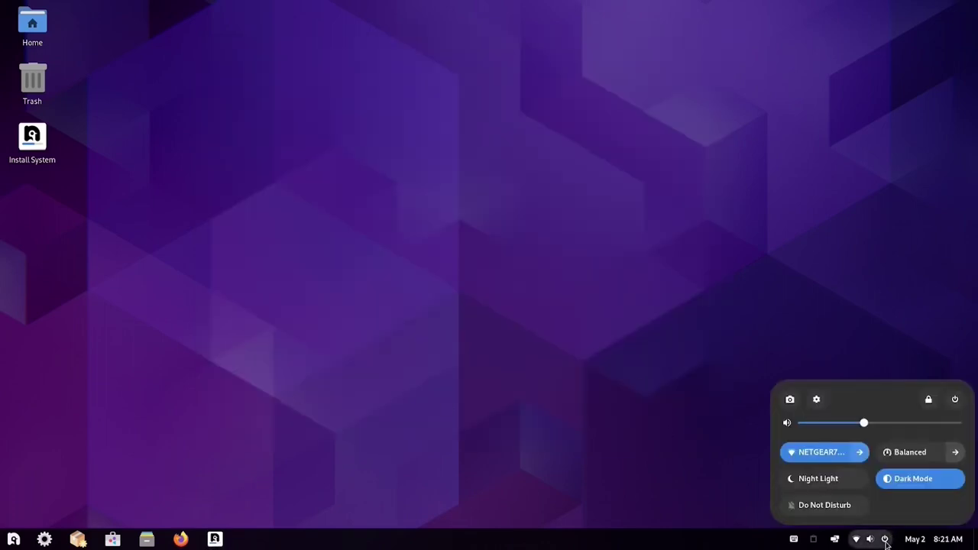
click(955, 399)
click(816, 361)
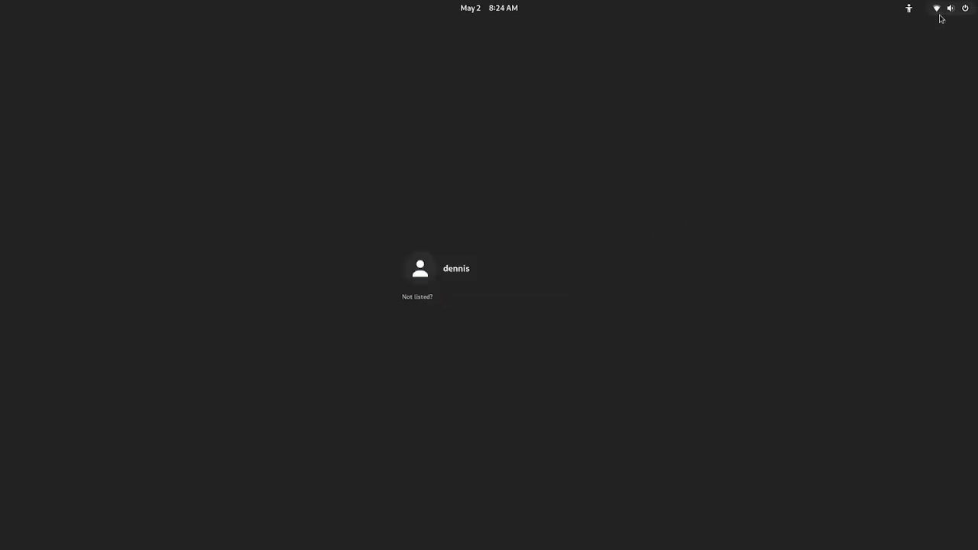
click(450, 269)
text(d)
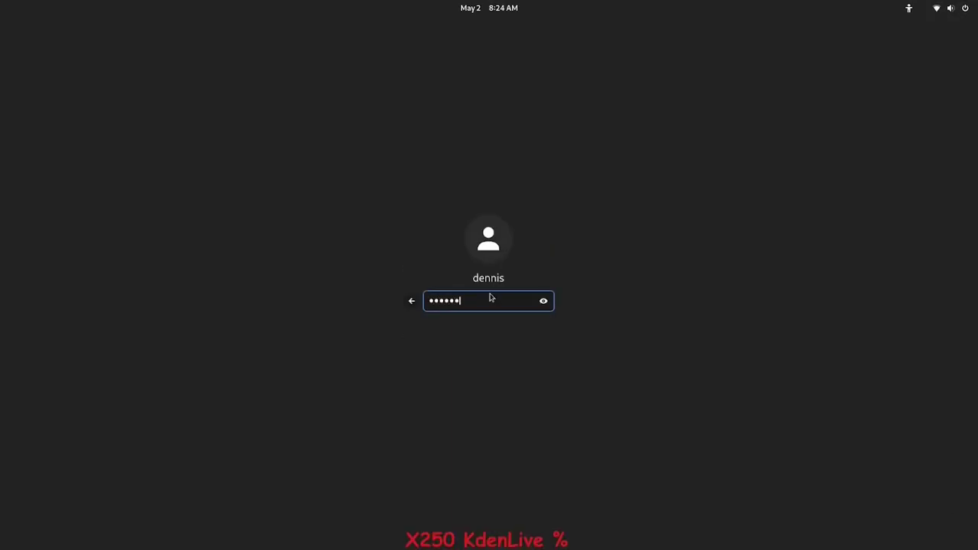
key(Return)
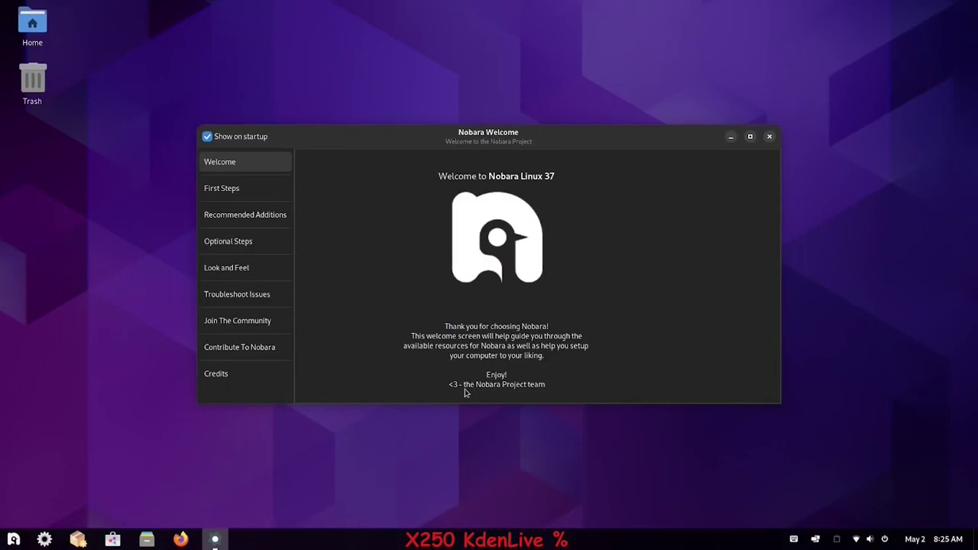
- Launch Update my system with the admin password, then accept and authenticate the codec package install
click(219, 191)
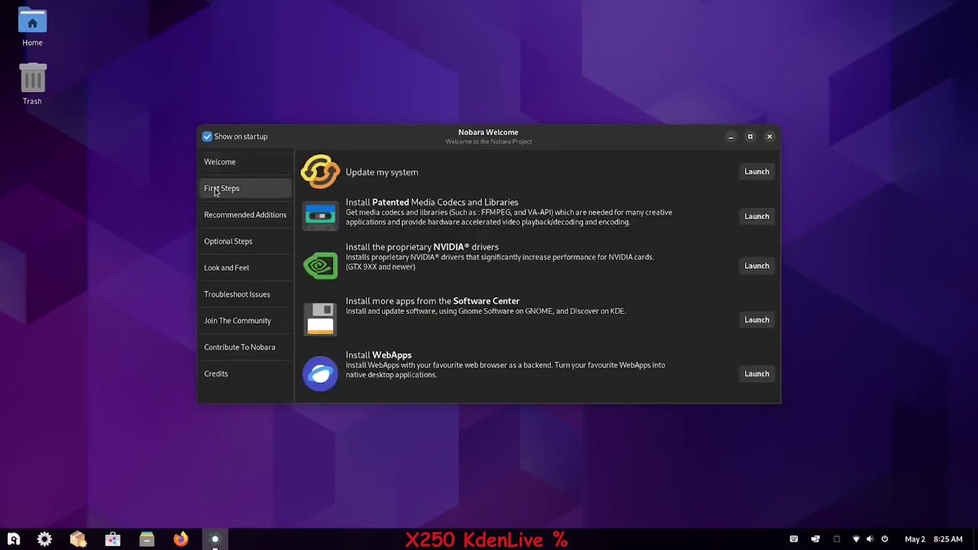
click(755, 176)
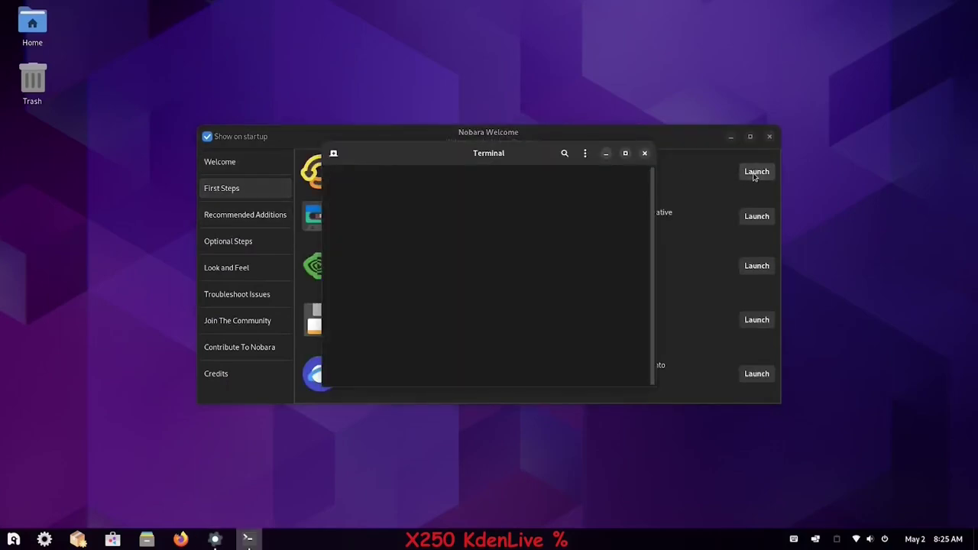
text(******)
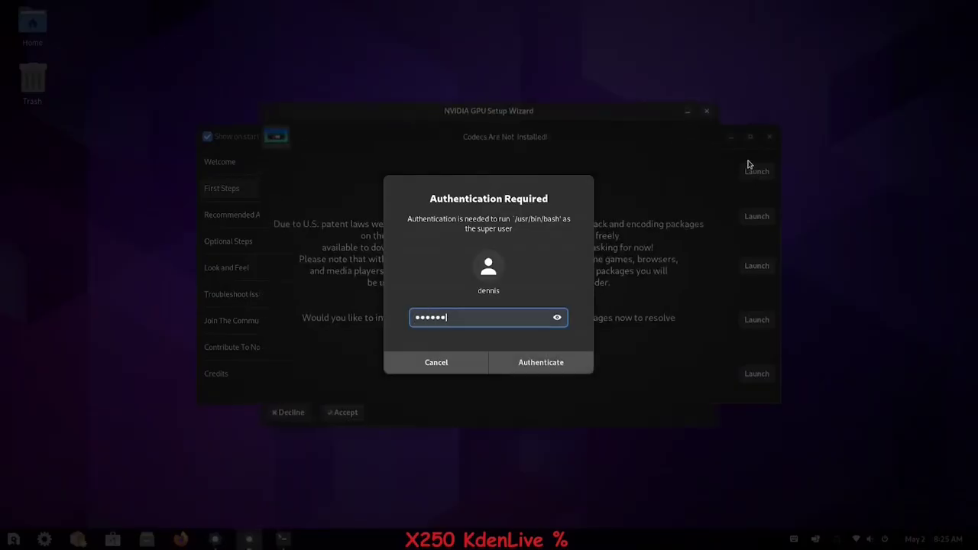
key(Return)
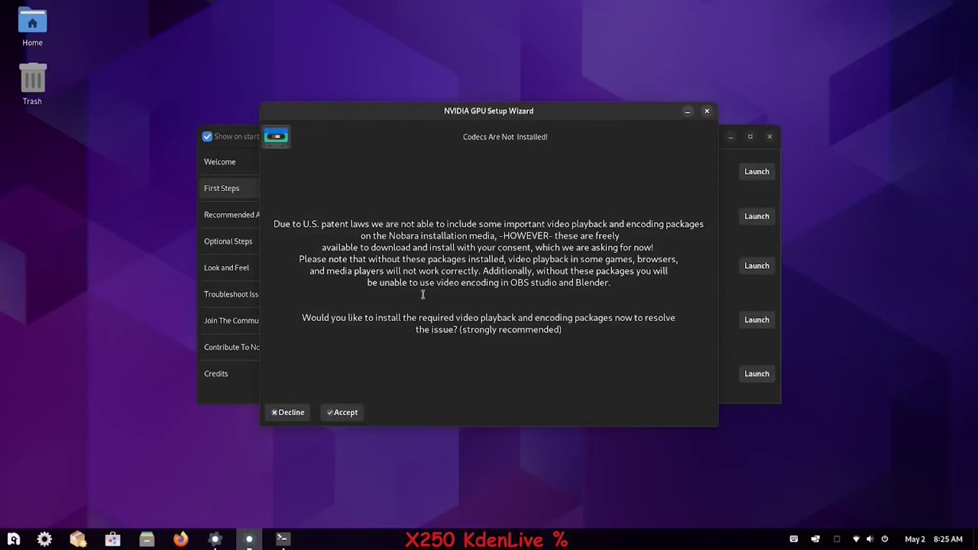
click(344, 415)
text(*******)
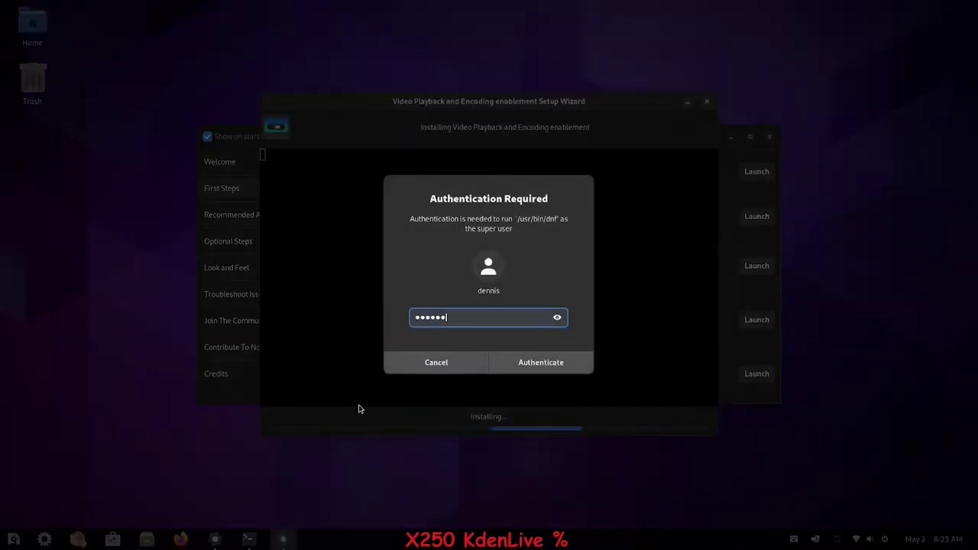
click(520, 365)
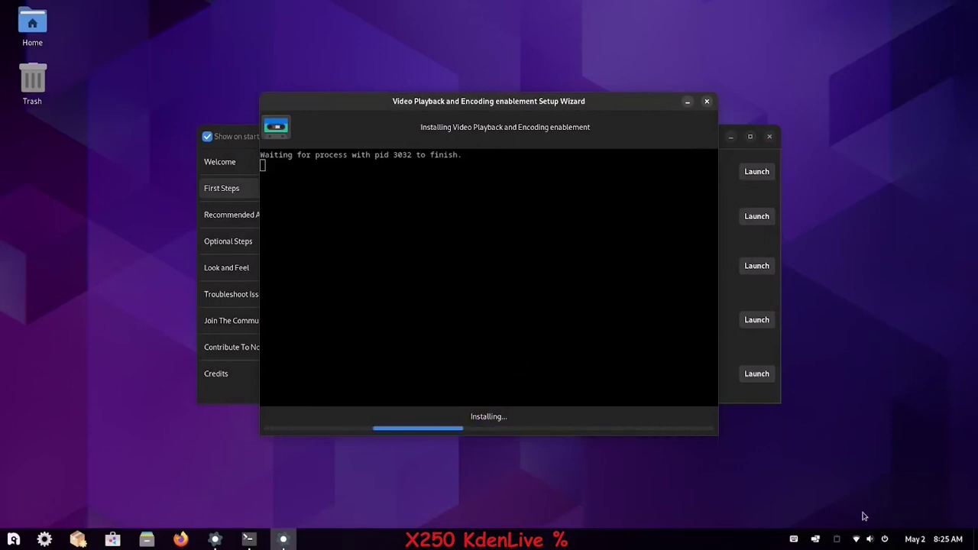
- Raise the system volume, check the Appearance page in Settings, then close Settings
click(857, 540)
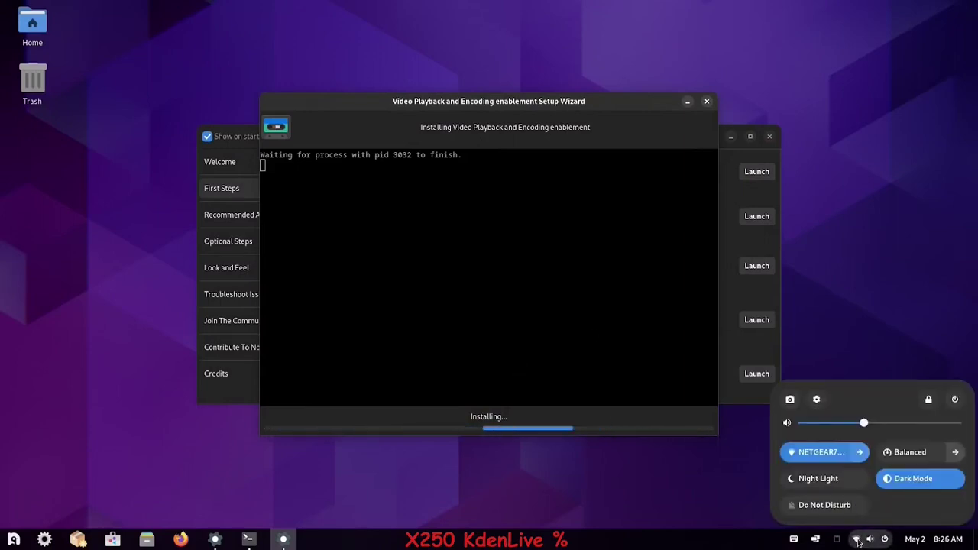
drag(864, 422, 912, 423)
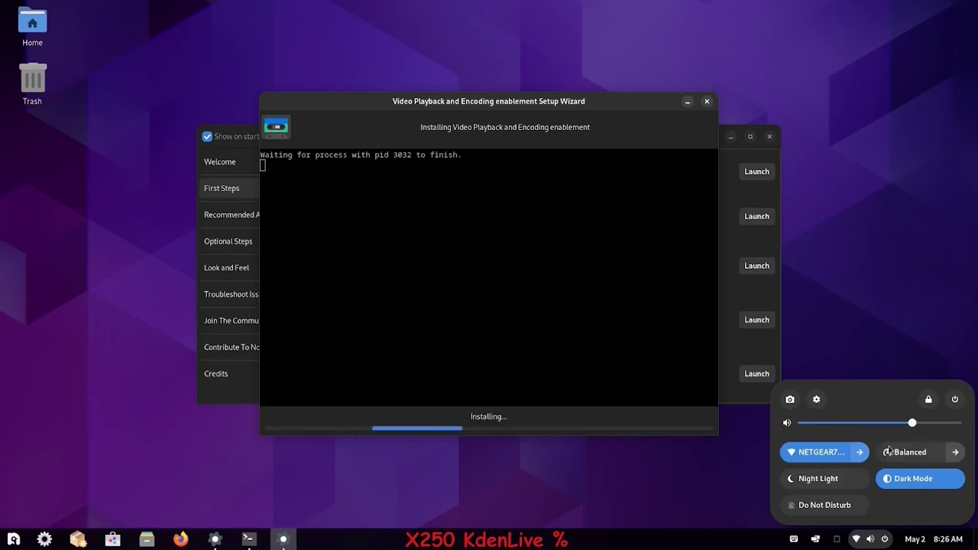
click(816, 400)
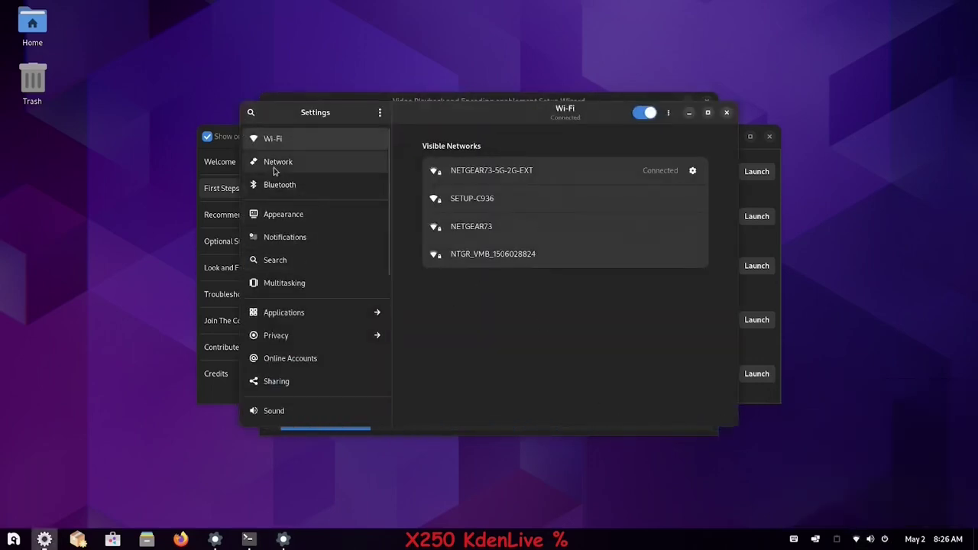
click(285, 229)
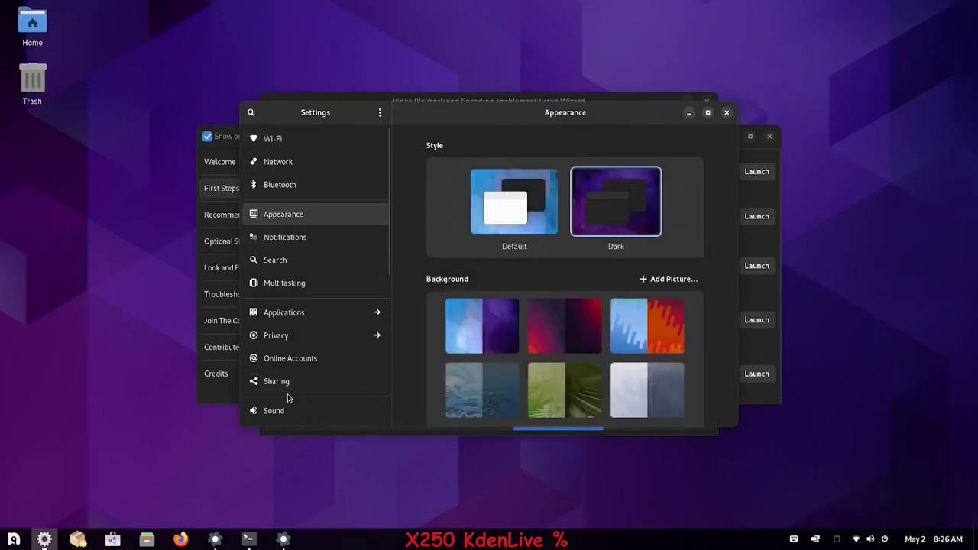
click(726, 112)
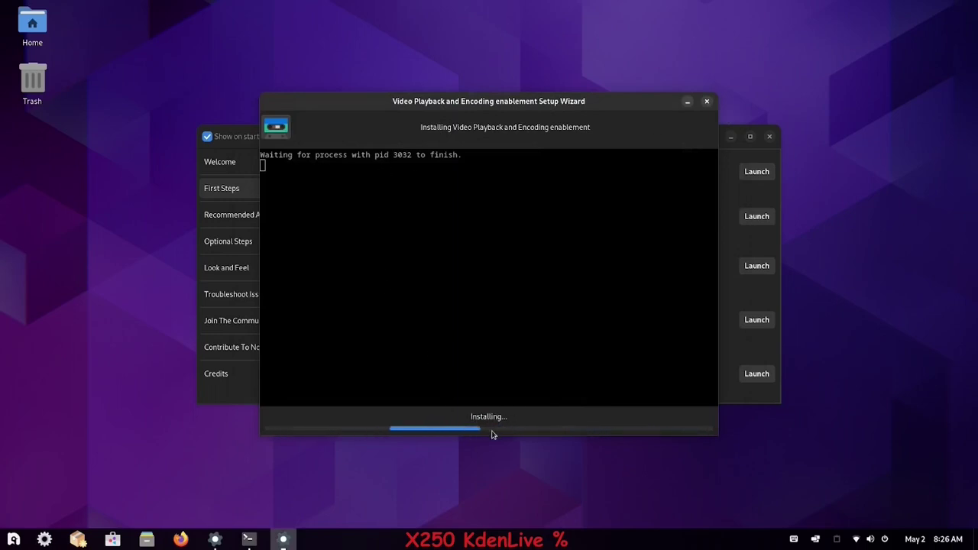
- Move the codec installer window to the upper left and bring it back to the front
drag(594, 102, 375, 94)
click(14, 540)
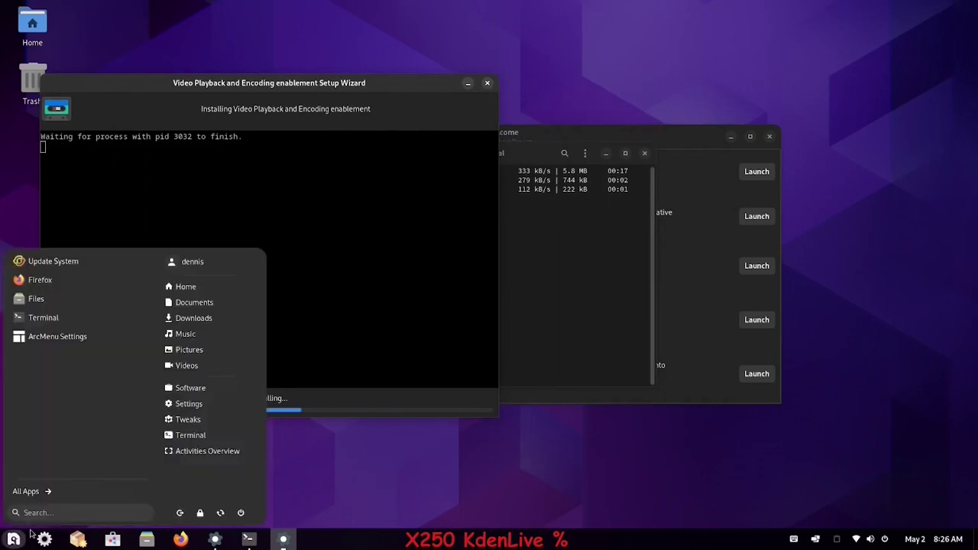
click(46, 491)
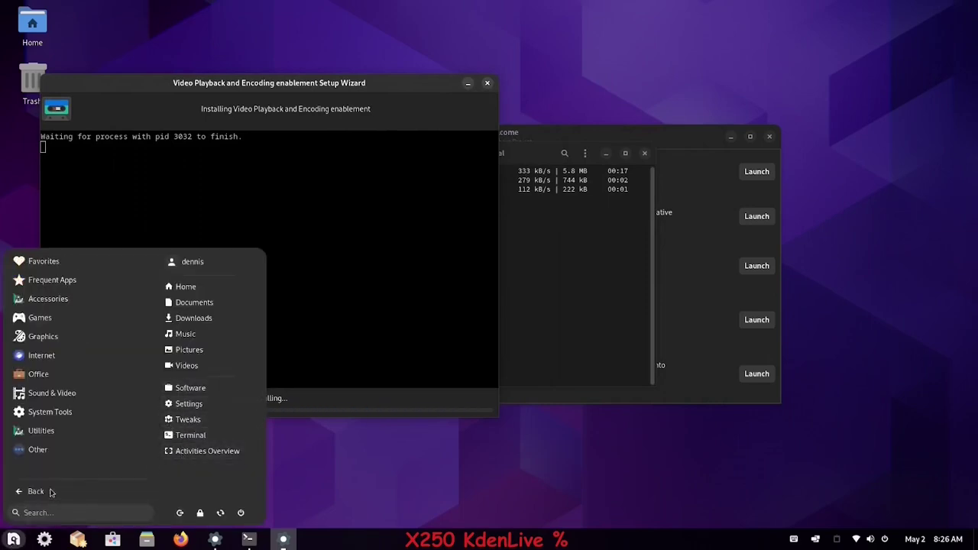
click(337, 463)
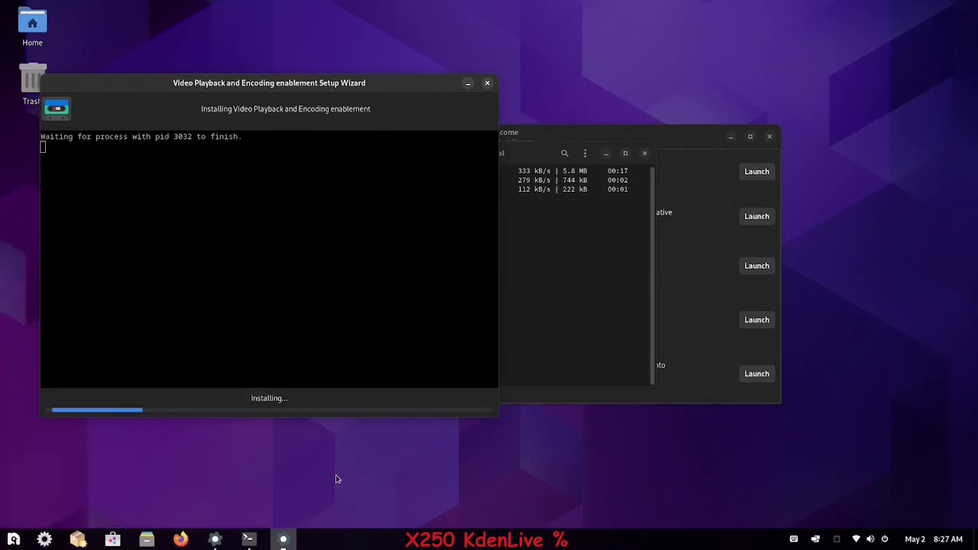
click(260, 230)
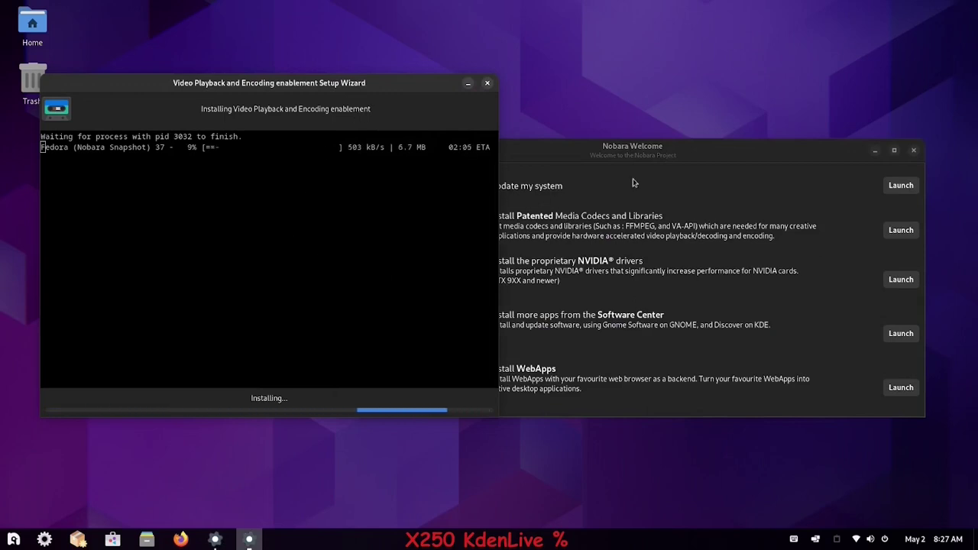
- Browse Recommended Additions in Nobara Welcome, return to First Steps, and raise the codec installer
drag(603, 167, 596, 197)
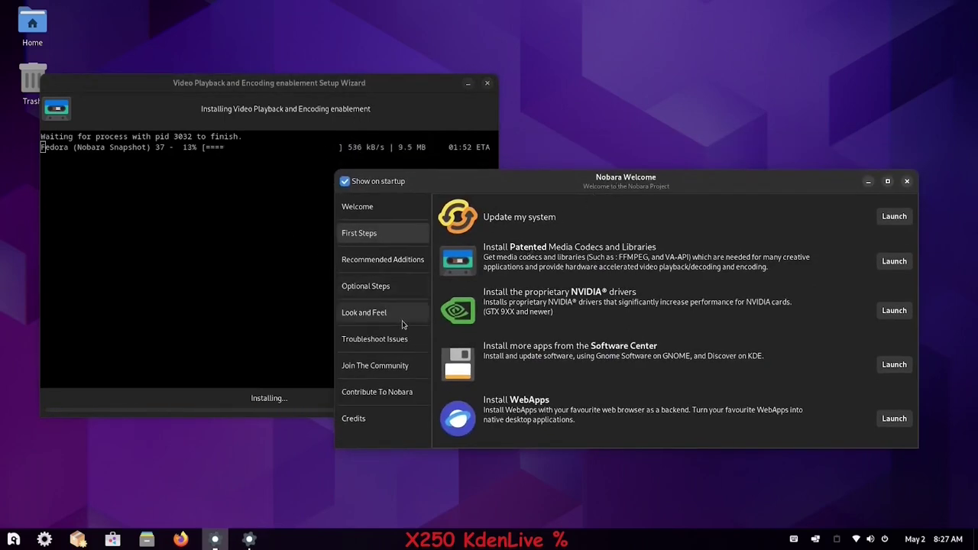
click(375, 261)
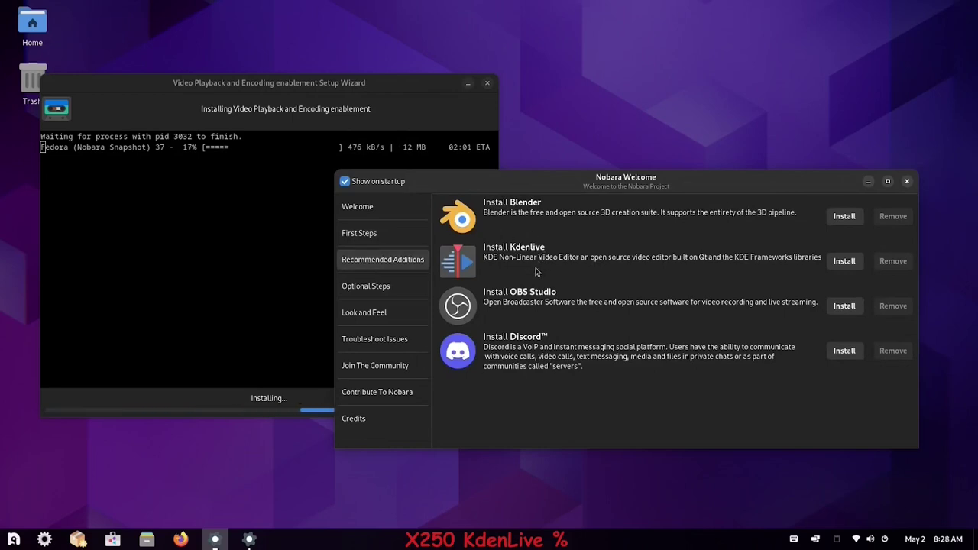
click(370, 233)
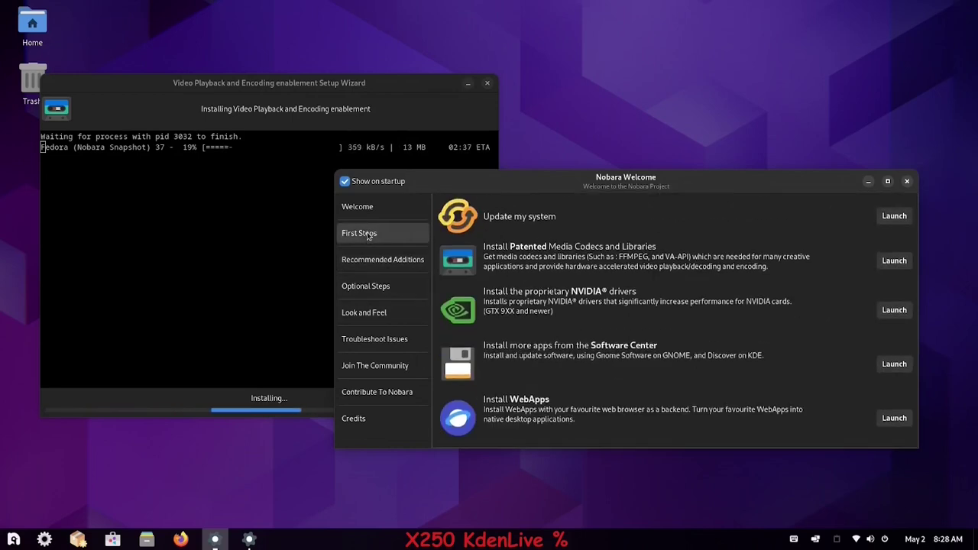
click(452, 150)
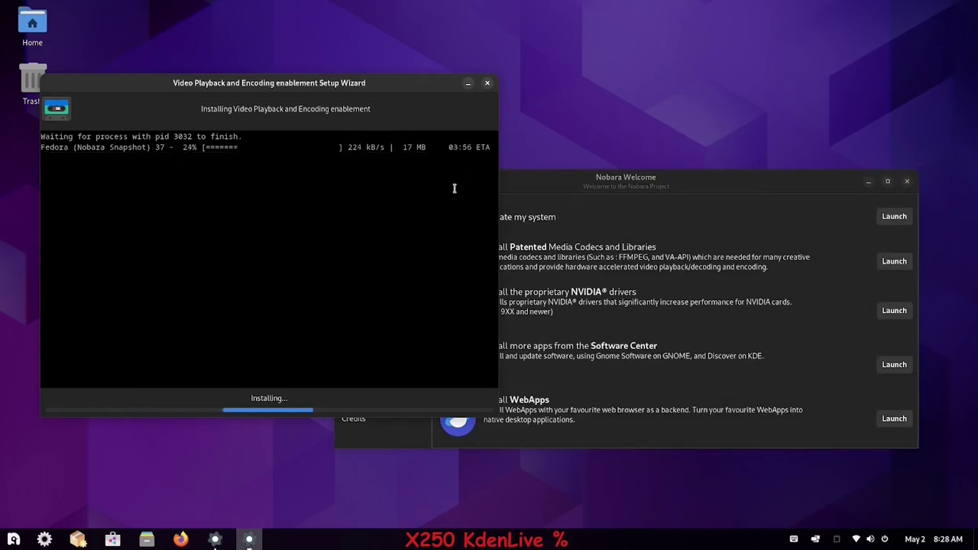
- Launch System Monitor via 'mon' and view the Resources graphs
click(13, 540)
text(mon)
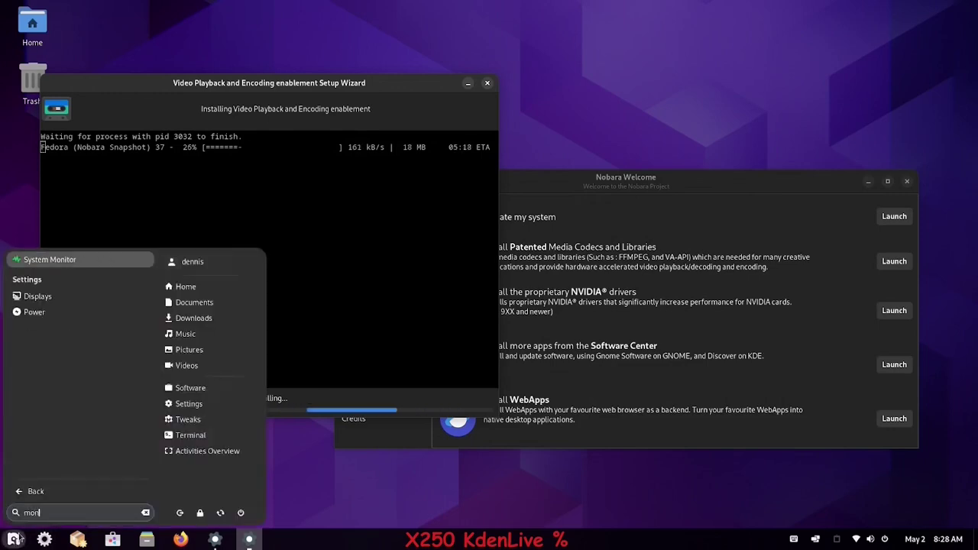
click(63, 254)
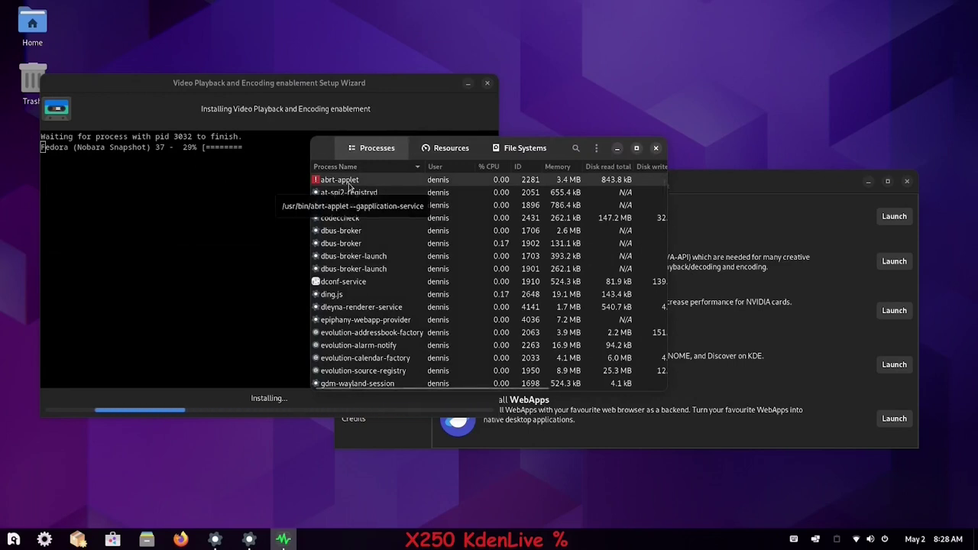
click(464, 148)
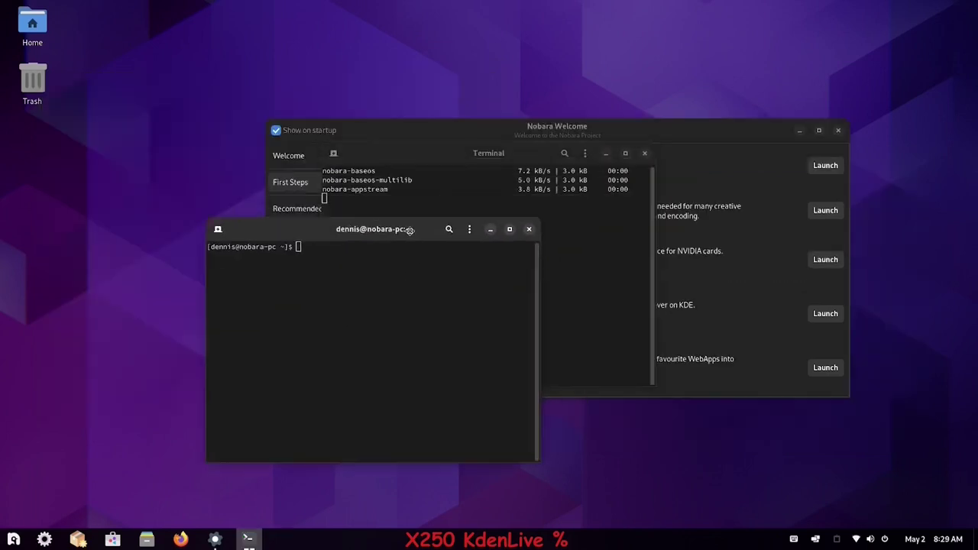
- Launch the Tweaks app from the application menu
click(17, 540)
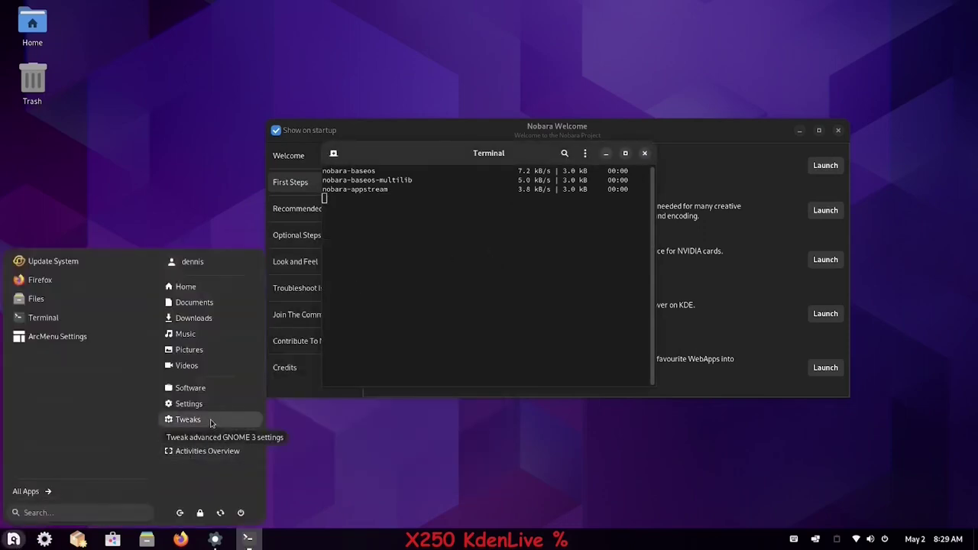
click(188, 419)
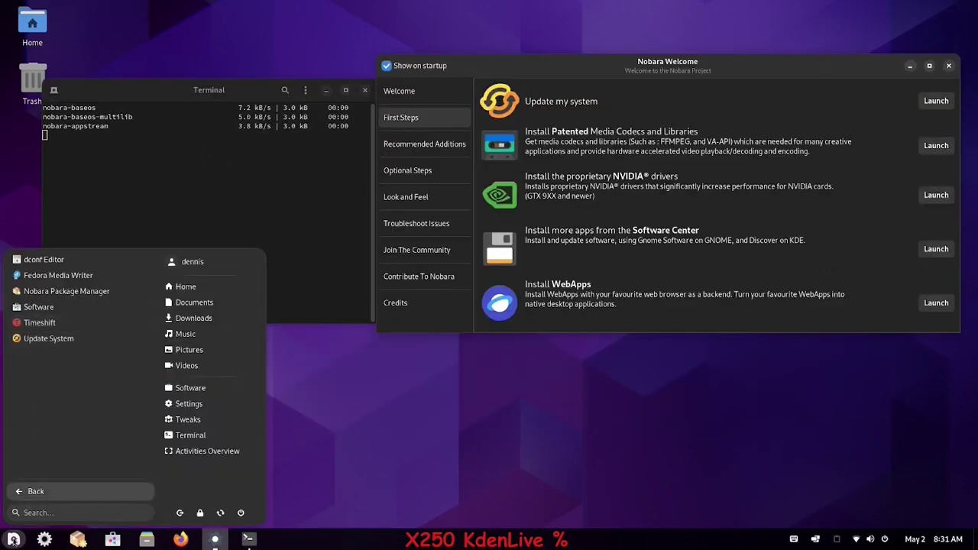
click(254, 467)
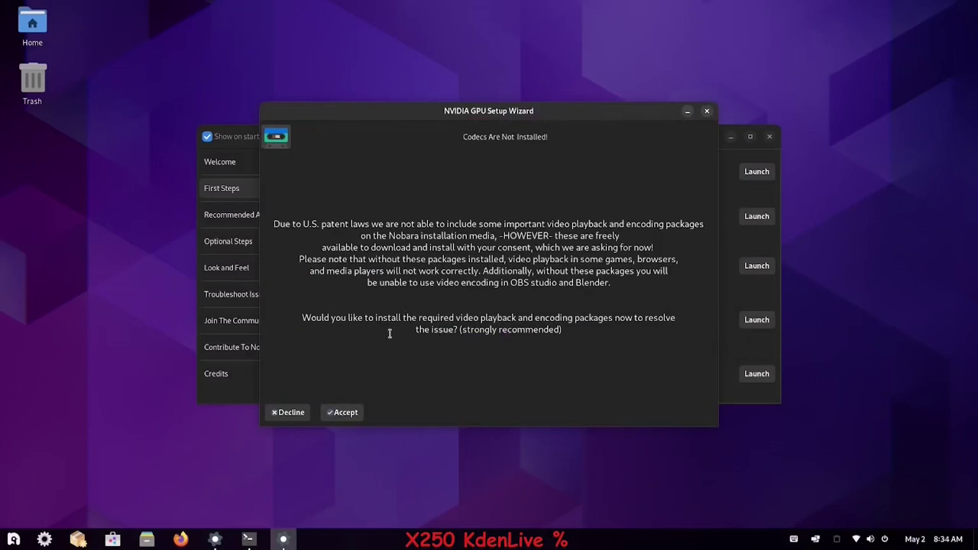
- Dismiss the codec wizard and old terminal, then rerun Update my system with the administrator password
click(708, 112)
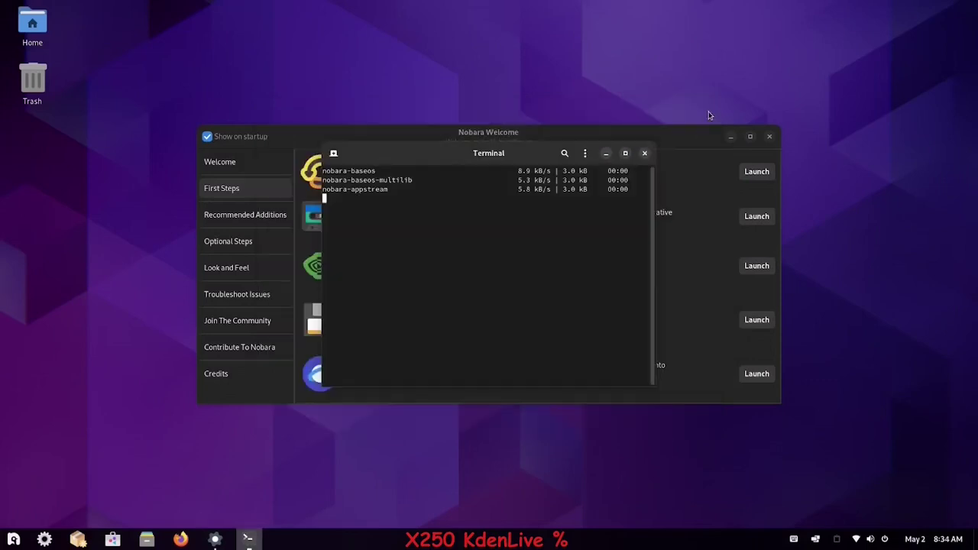
click(645, 154)
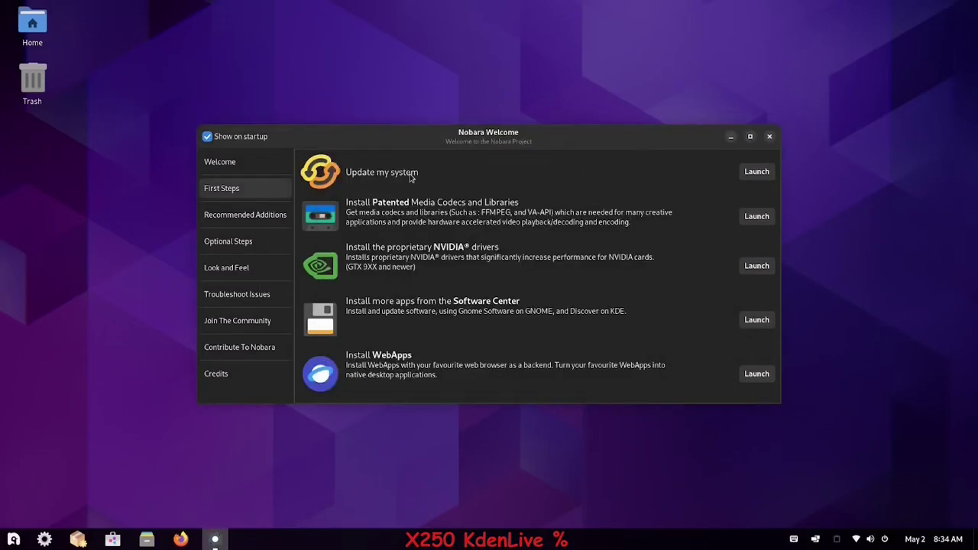
click(756, 172)
text(••••)
key(Return)
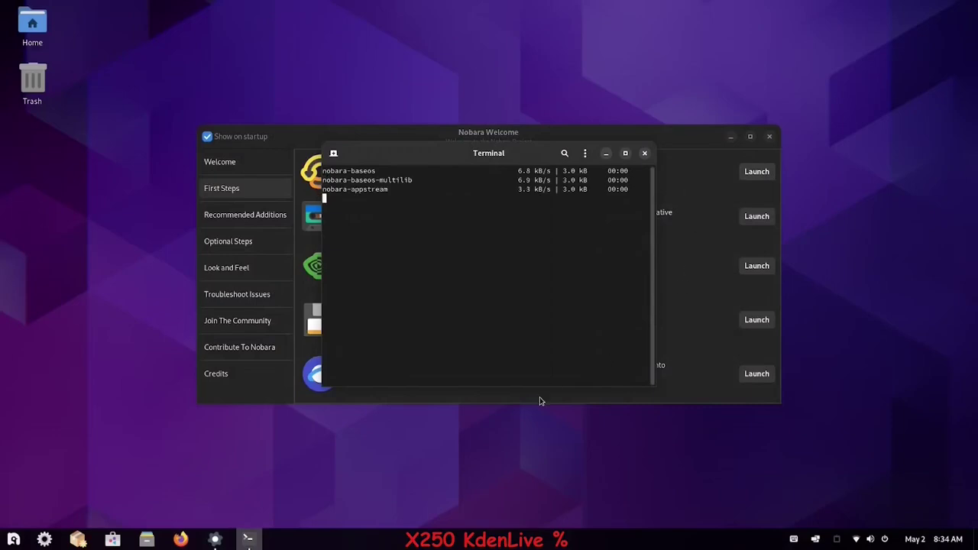
- Rearrange the update terminal and Nobara Welcome, then close both windows
drag(485, 152, 176, 32)
drag(468, 137, 625, 117)
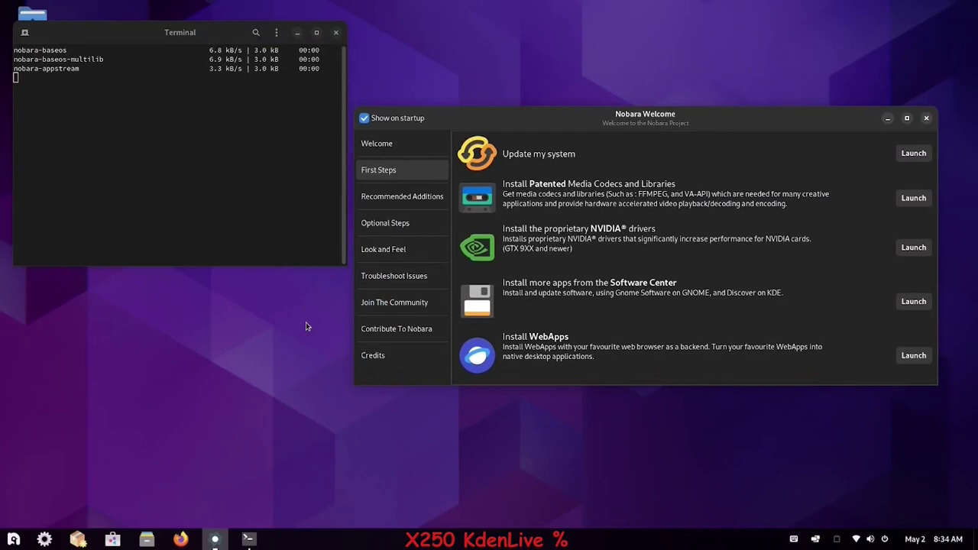
click(335, 34)
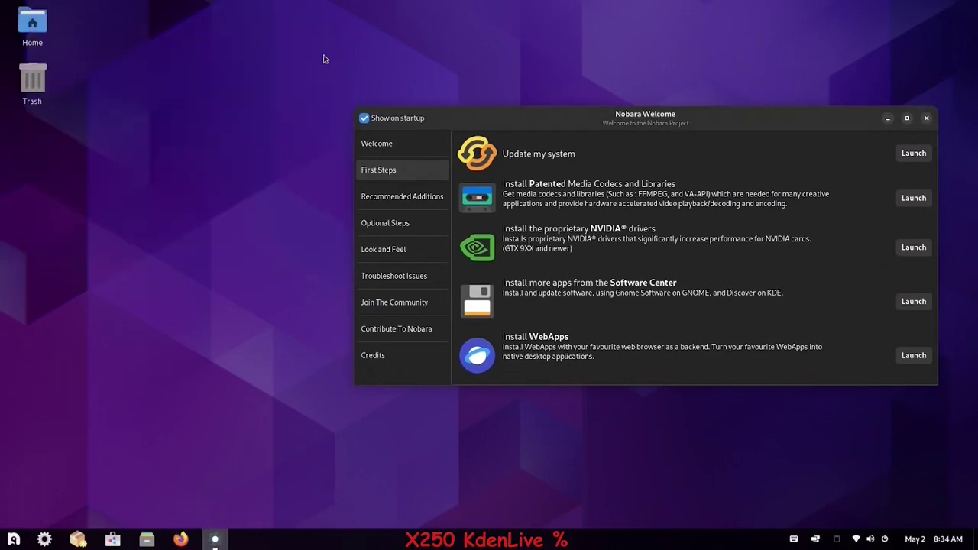
click(927, 119)
- In a new enlarged-font terminal, run 'sudo dnf update' with the administrator password
click(13, 539)
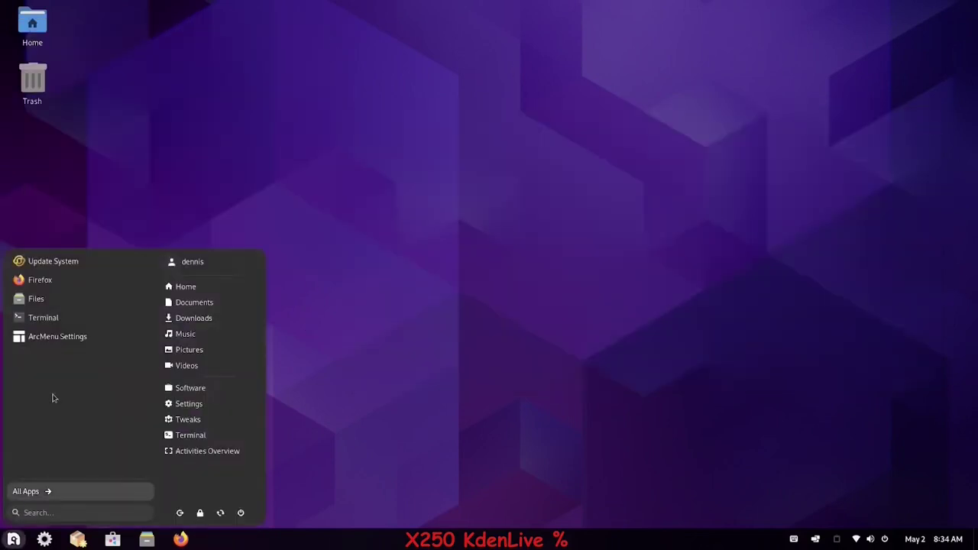
click(44, 317)
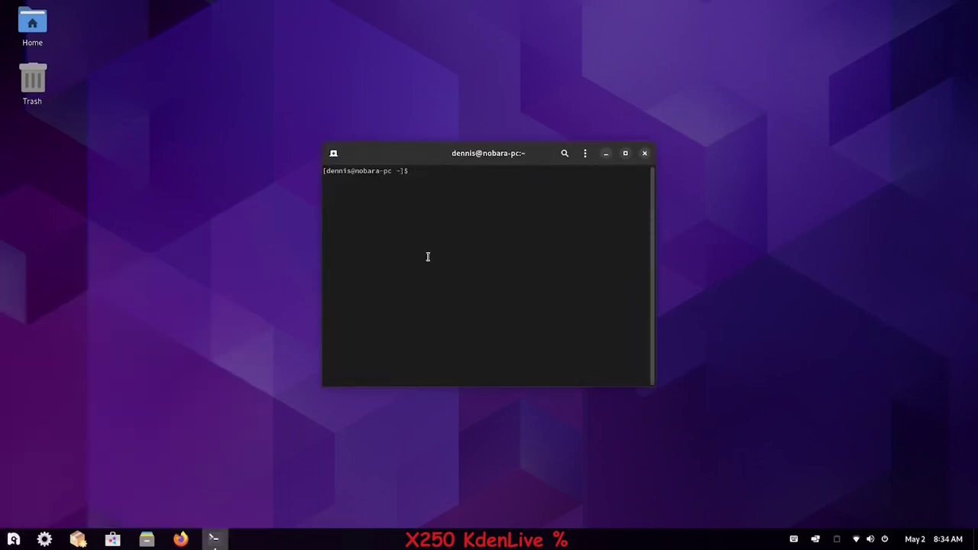
key(ctrl+plus)
key(ctrl+plus)
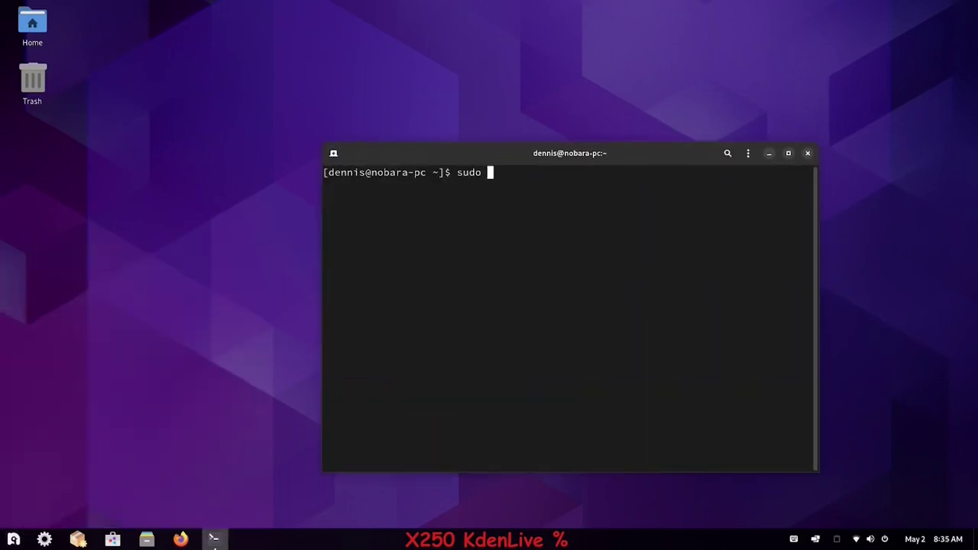
text(sudo dnf update)
key(Return)
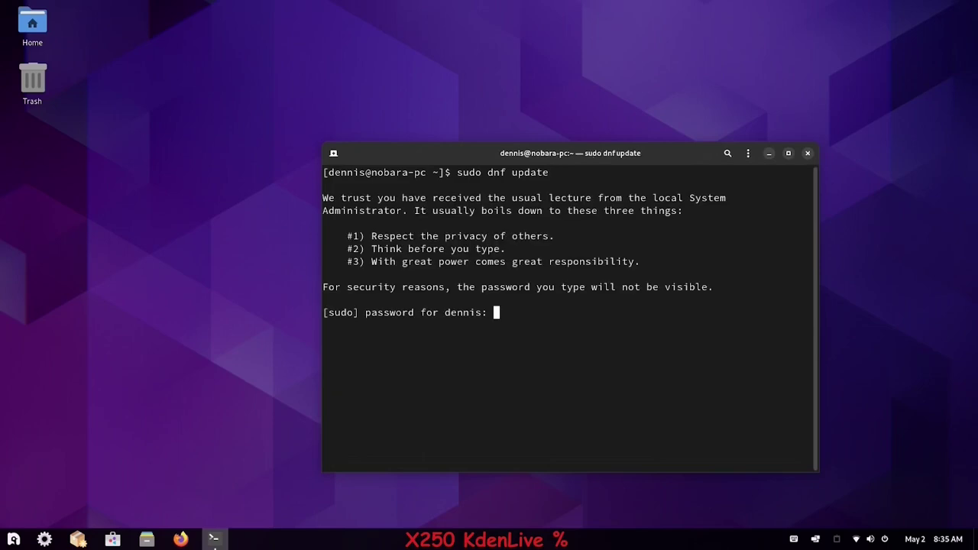
key(Return)
drag(631, 153, 547, 70)
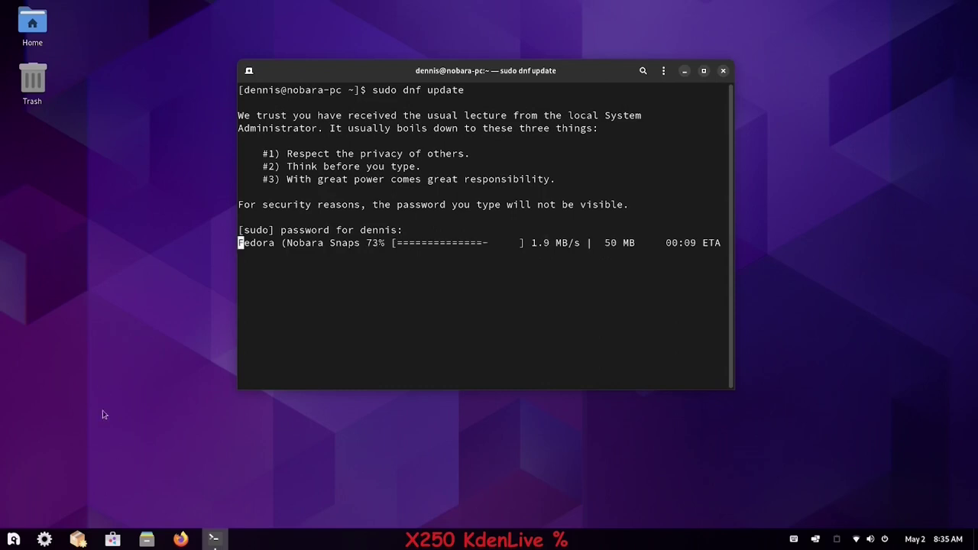
- Open the Power settings page by searching 'power' in the application menu
click(14, 539)
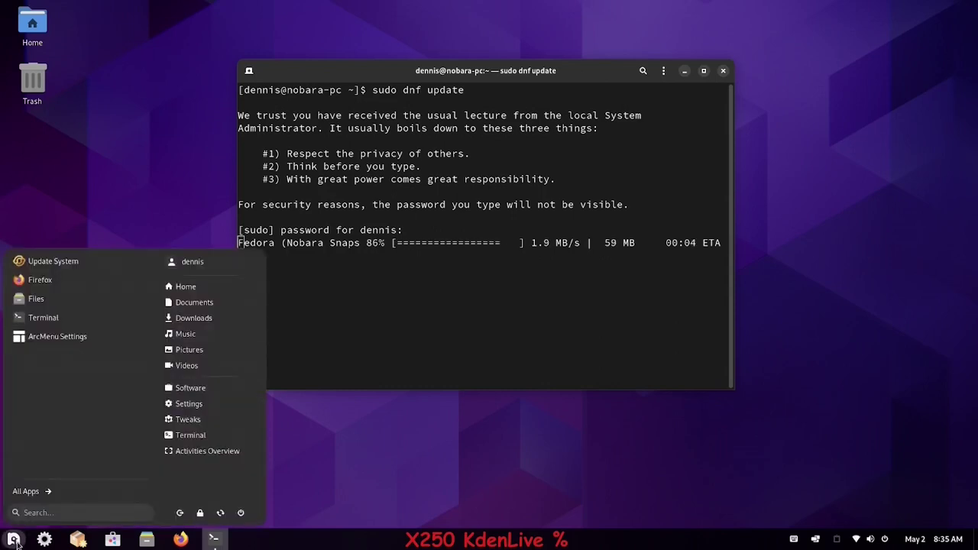
text(power)
click(43, 293)
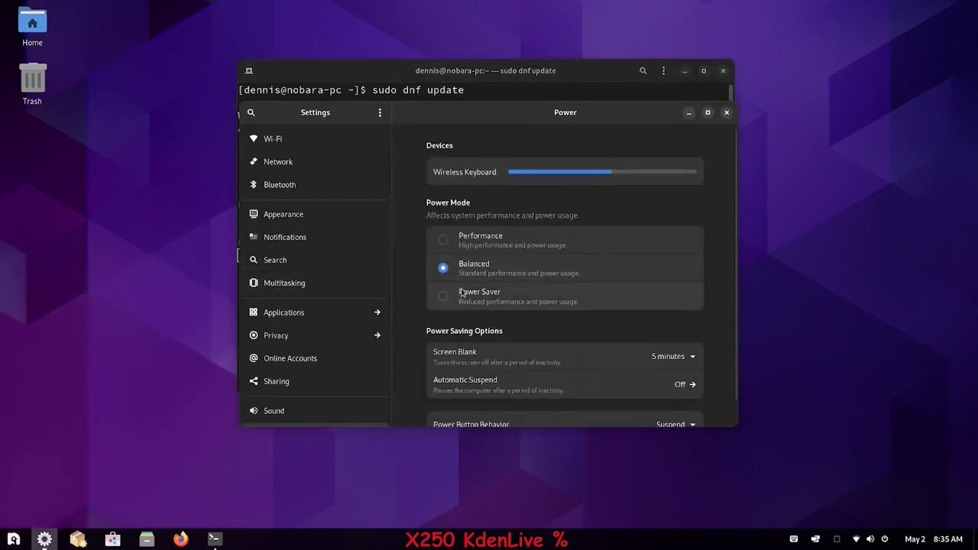
- Set Screen Blank to Never and close Settings
scroll(469, 370, down, 1)
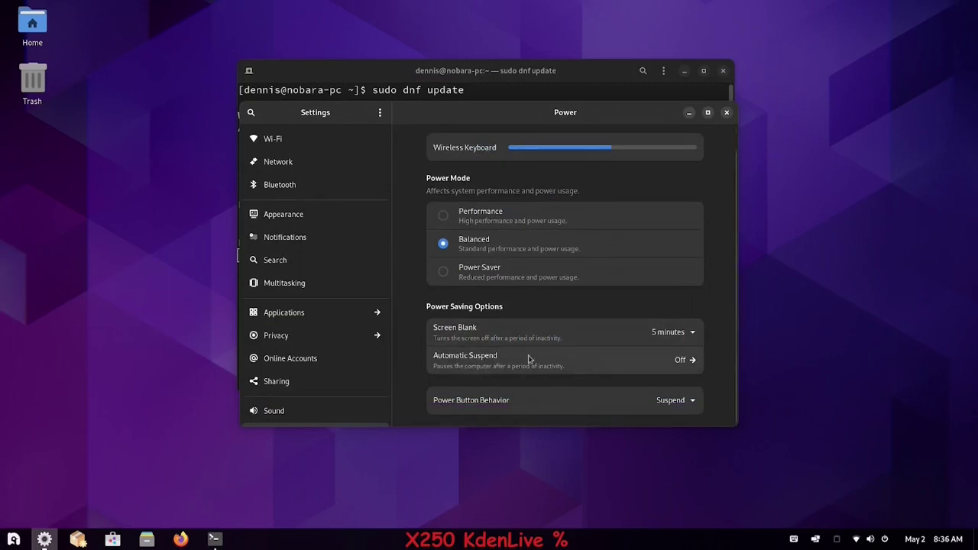
click(694, 334)
click(686, 311)
click(726, 114)
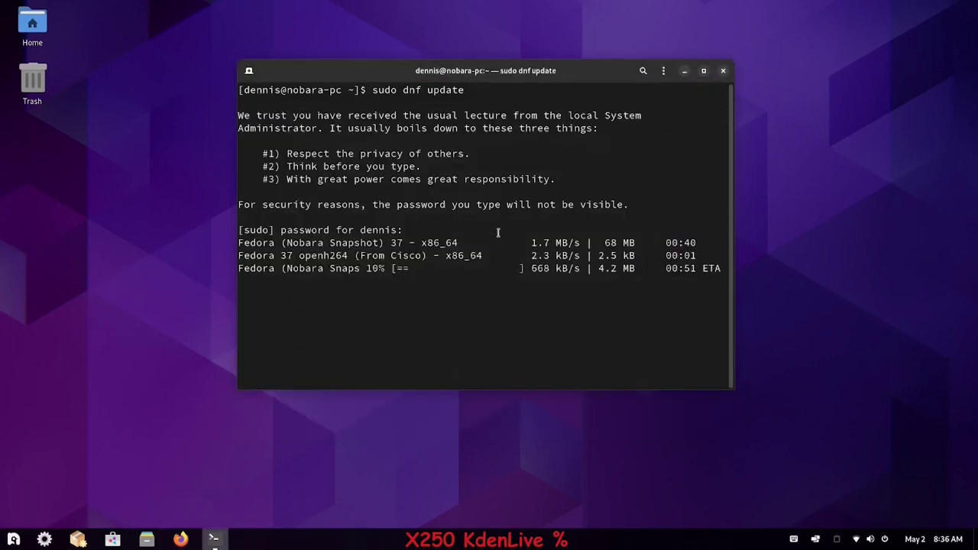
- Highlight the download progress and openh264 repository name, then show the application categories
drag(292, 268, 379, 269)
double_click(349, 255)
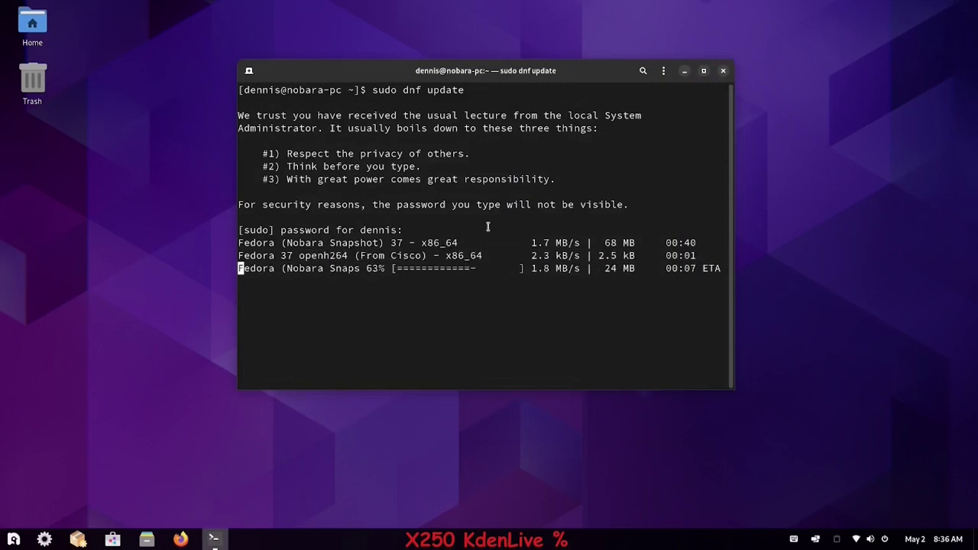
click(13, 540)
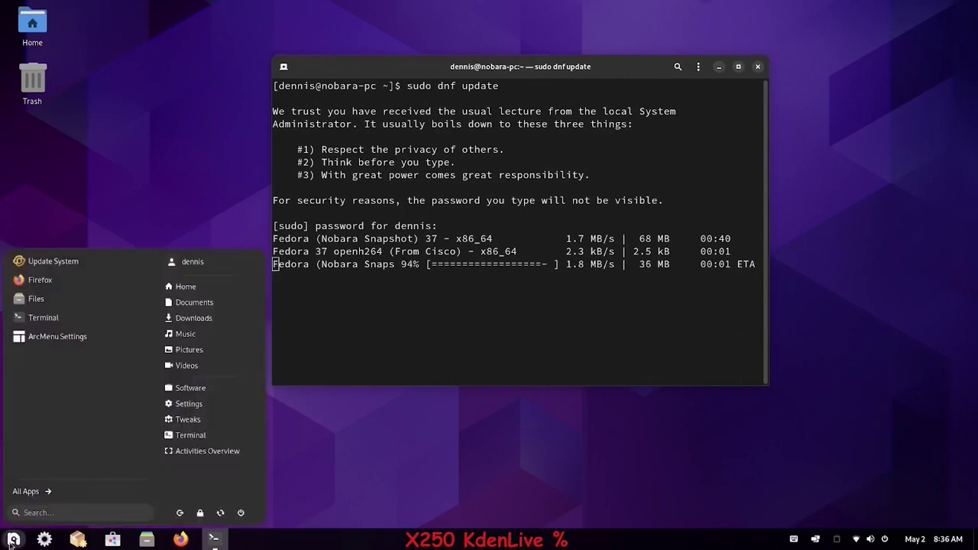
click(31, 493)
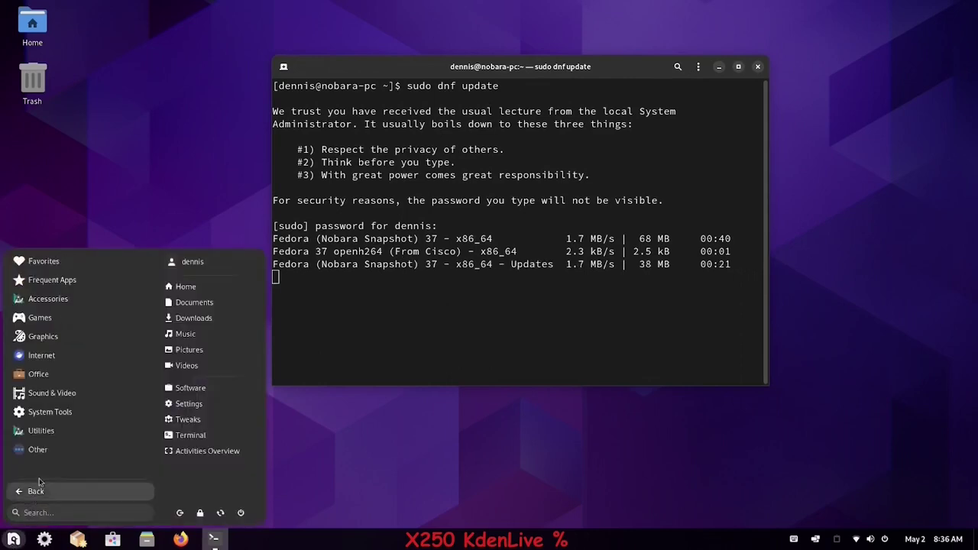
- In Disks, enable write caching on the 250 GB disk with authentication, then view its SMART data
click(55, 304)
text(disk)
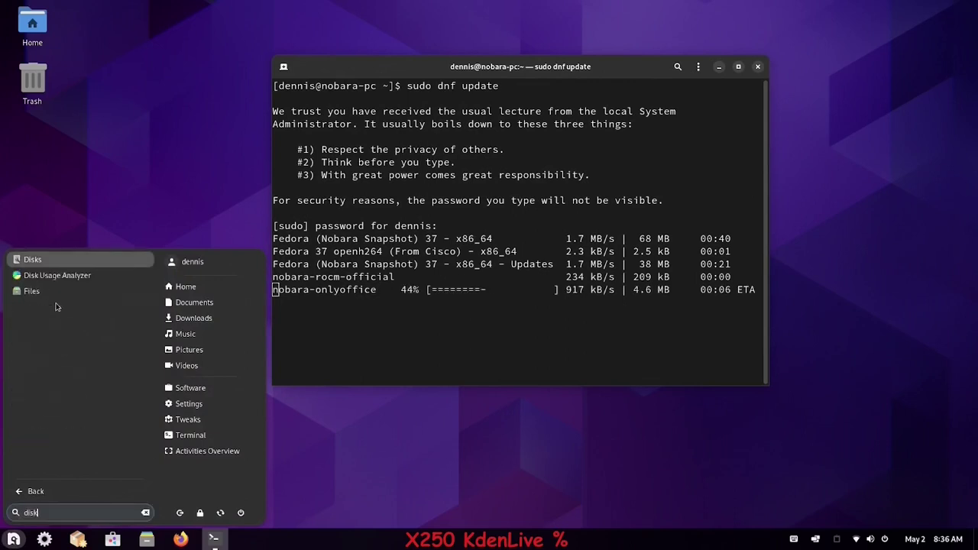
click(59, 263)
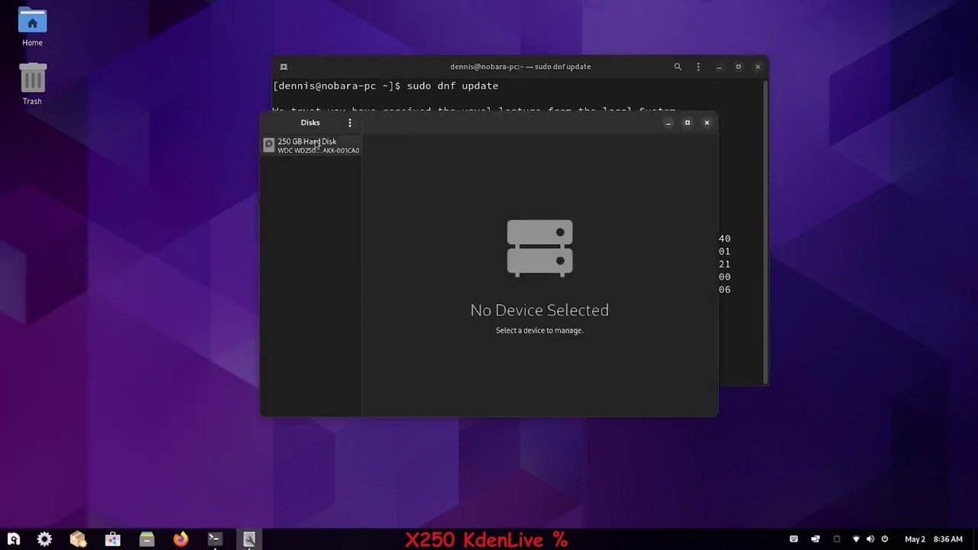
click(647, 122)
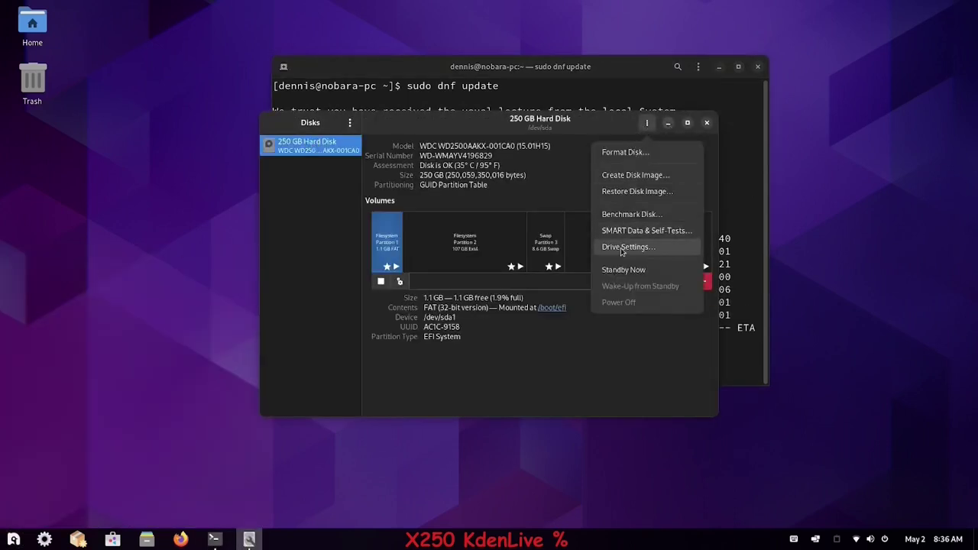
click(621, 248)
click(340, 202)
click(691, 222)
click(688, 285)
text(******)
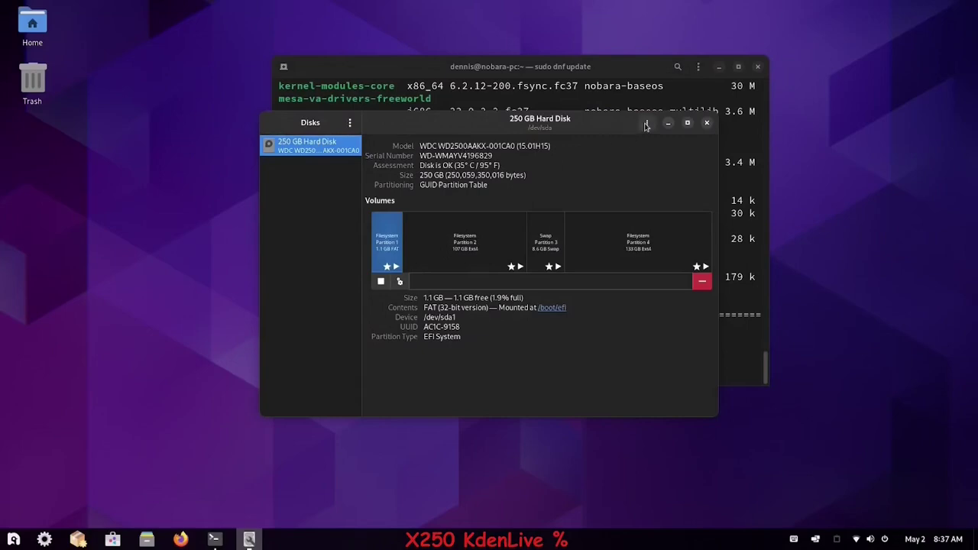
click(647, 122)
click(631, 233)
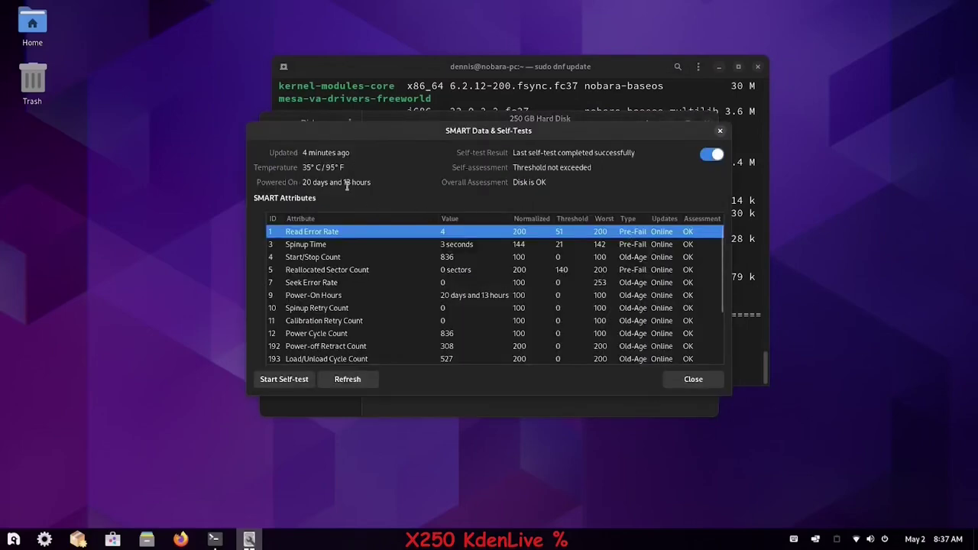
- Close Disks and approve the dnf update transaction and its 417 M download
click(718, 133)
click(707, 125)
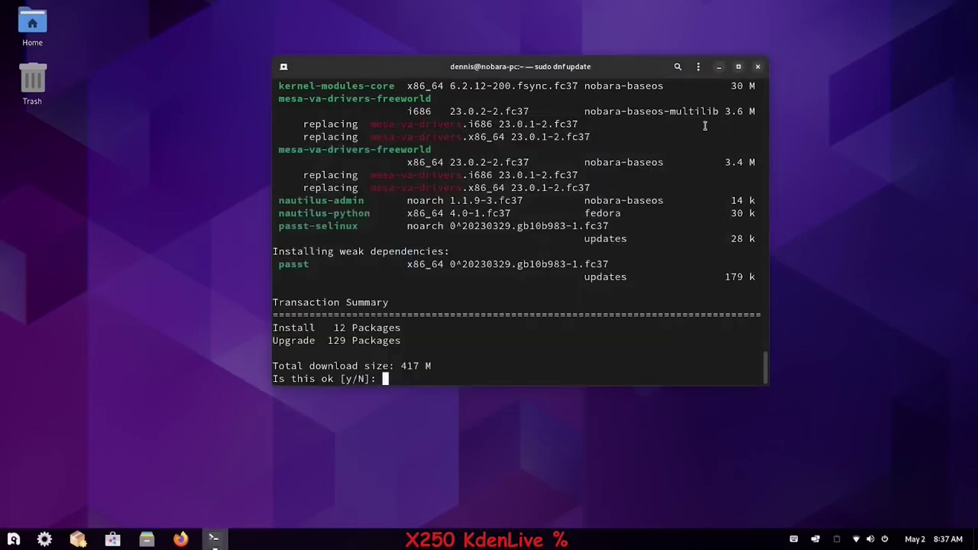
text(y)
key(Return)
text(y)
key(Return)
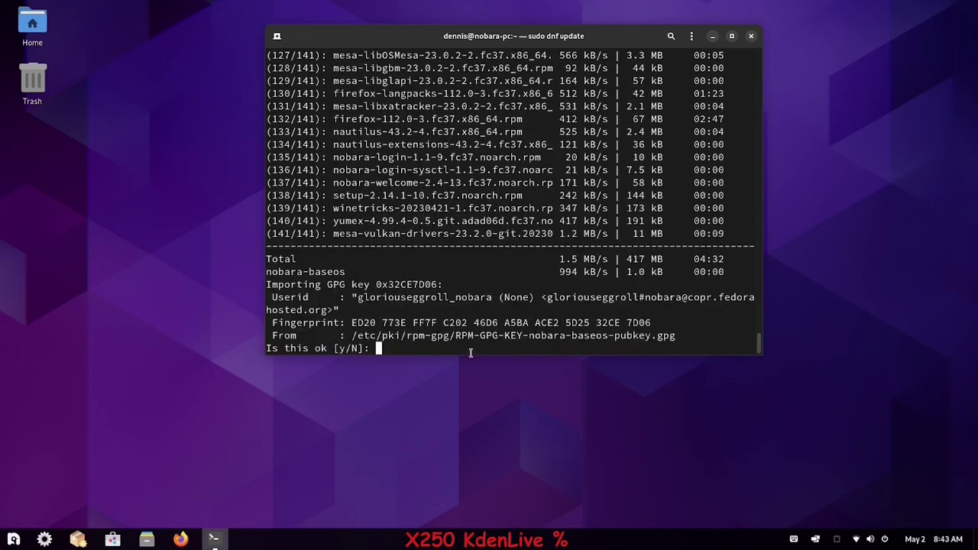
- Accept the nobara-baseos and nobara-rocm-official repository GPG signing keys
key(Return)
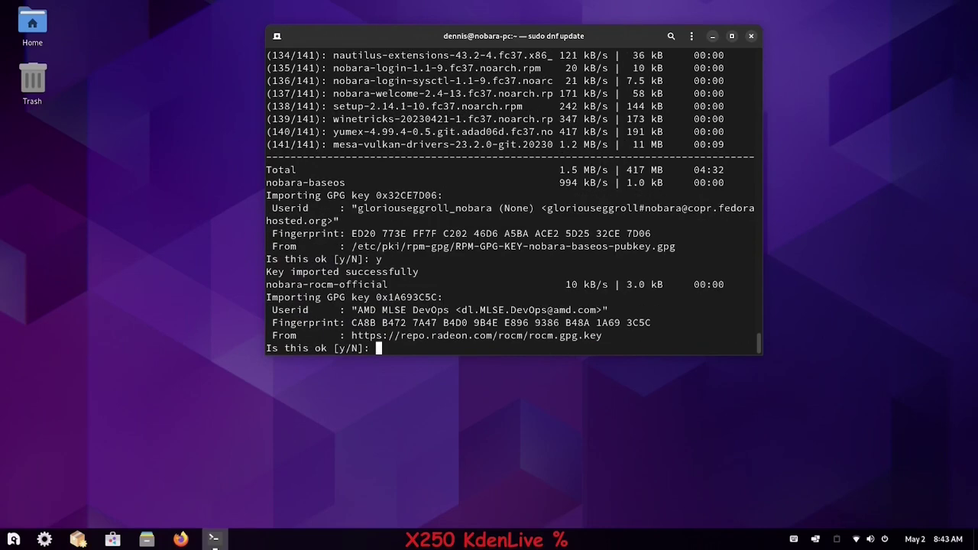
text(y)
key(Return)
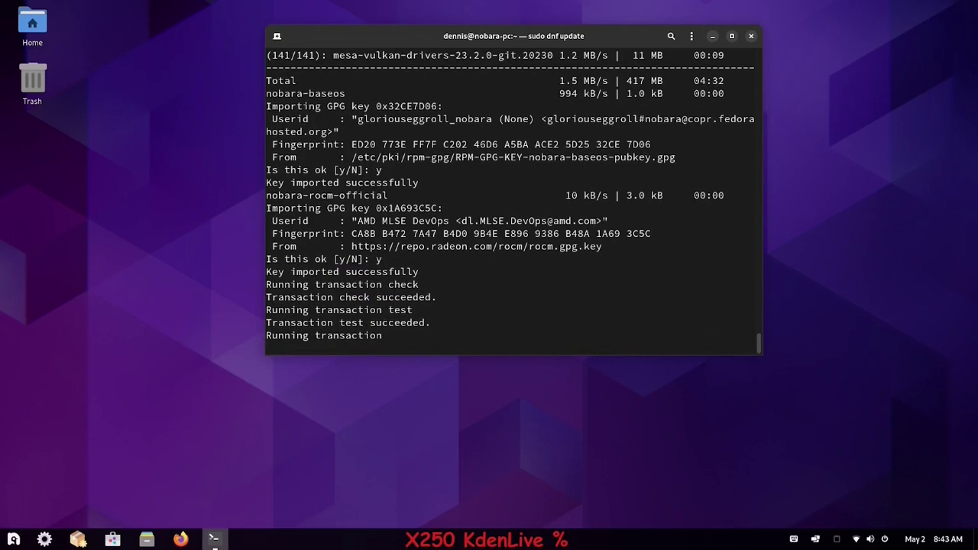
right_click(119, 425)
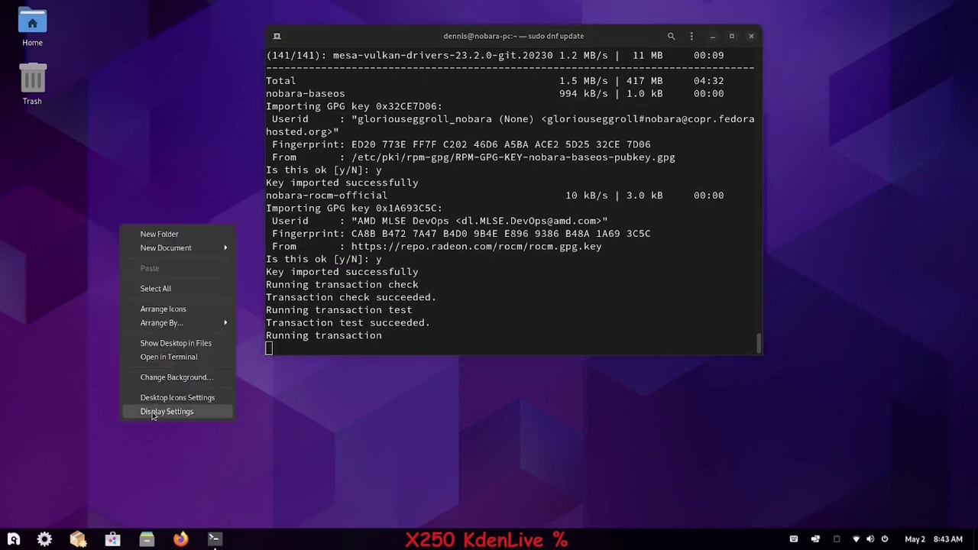
click(153, 414)
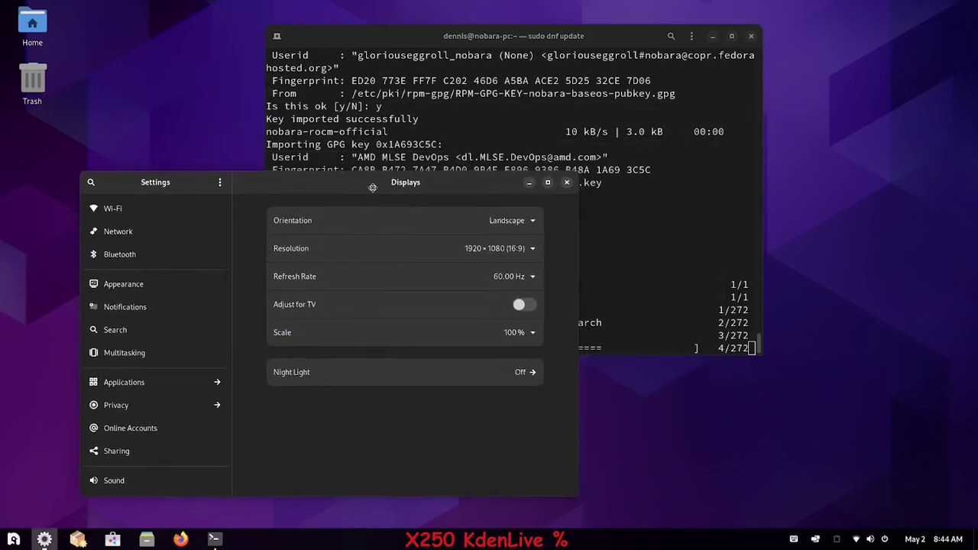
drag(416, 49, 617, 27)
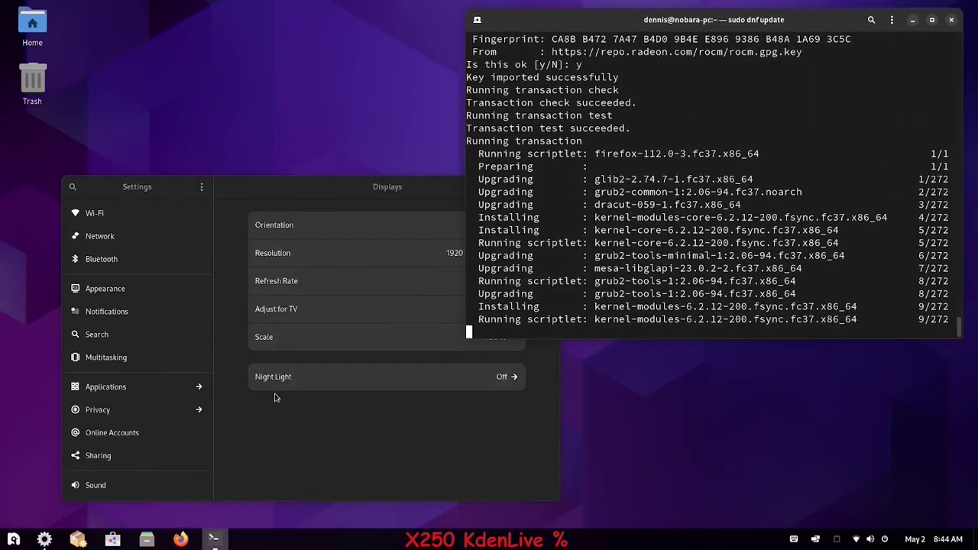
click(323, 195)
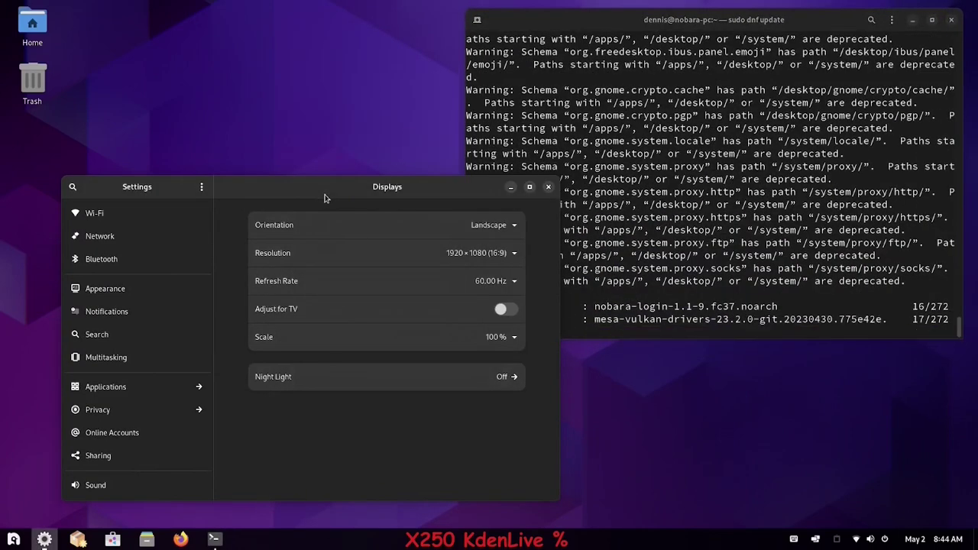
click(105, 488)
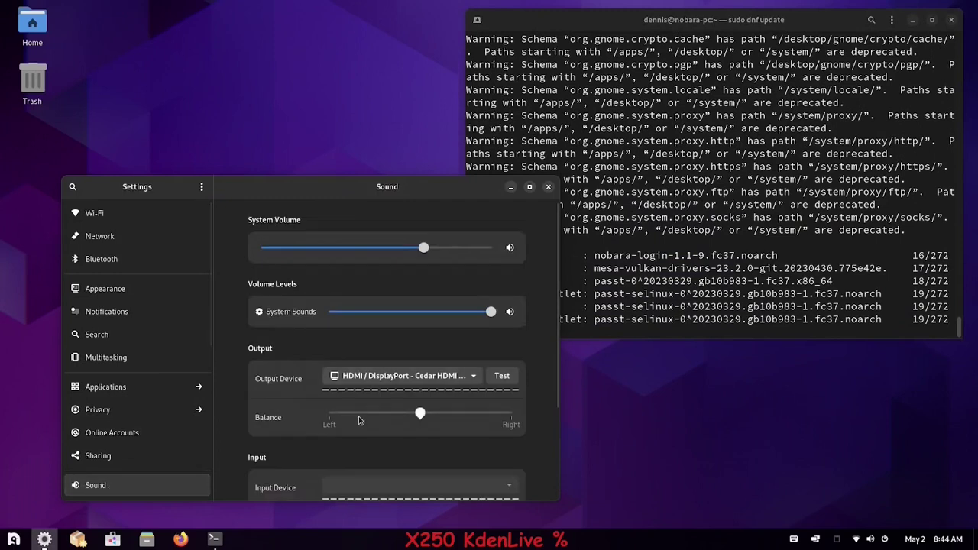
click(502, 376)
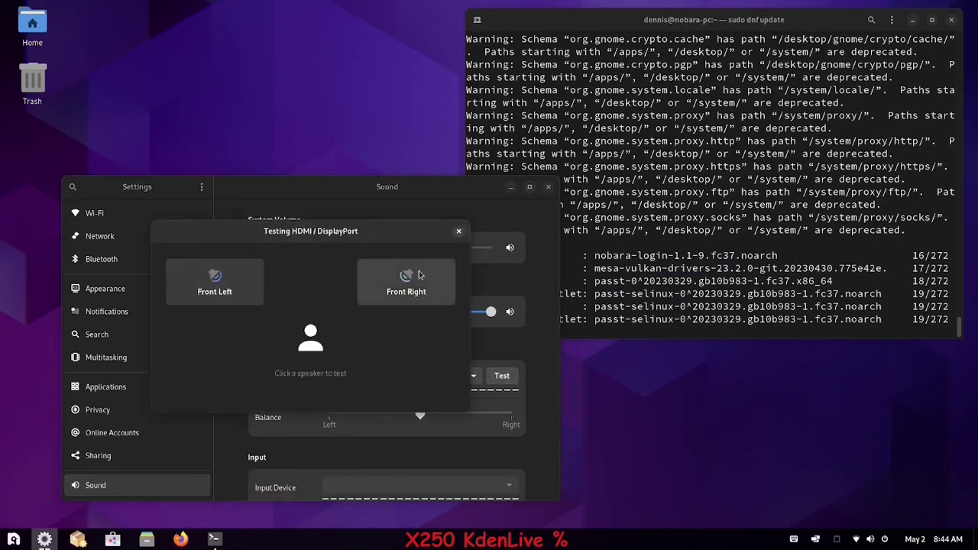
click(458, 230)
scroll(546, 450, down, 3)
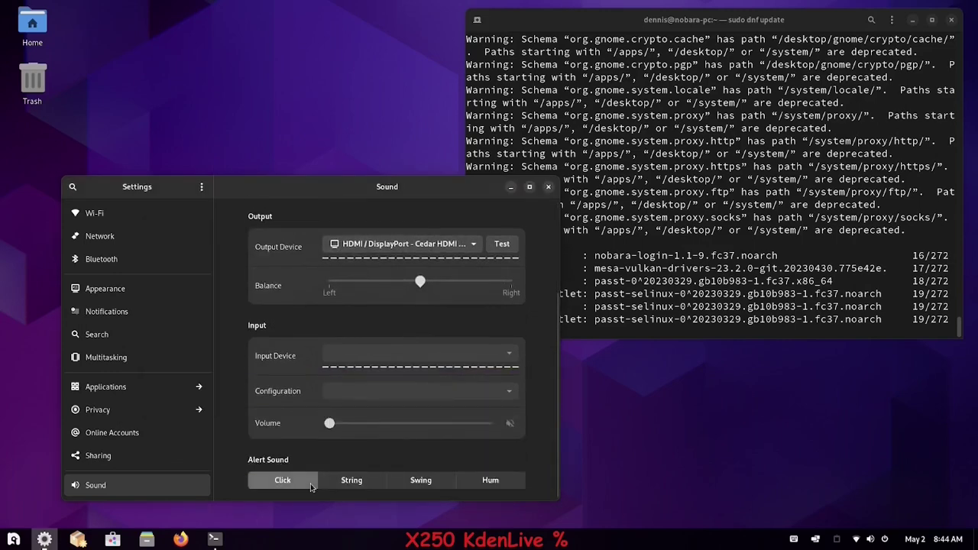
click(548, 186)
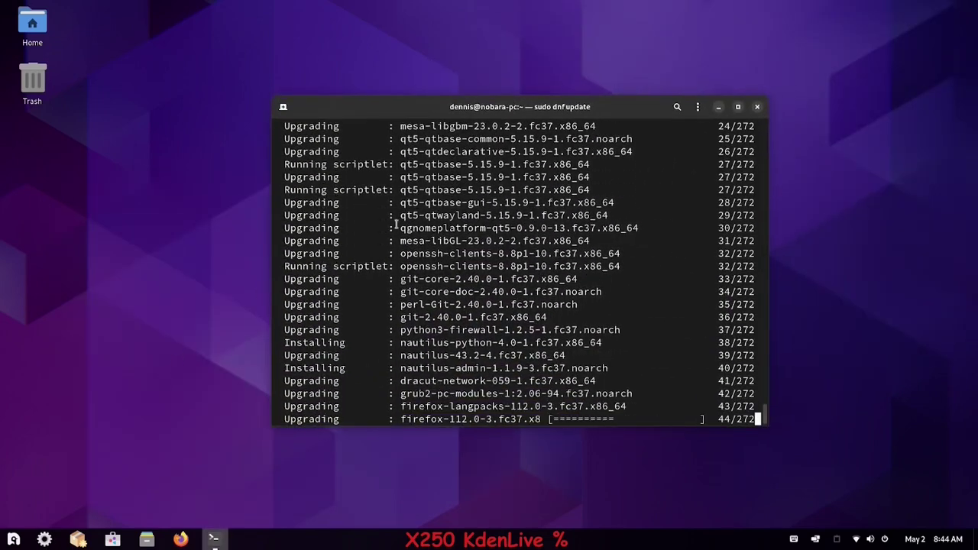
- Highlight part of the openssh upgrade line while the 272 updates finish installing
drag(400, 253, 449, 249)
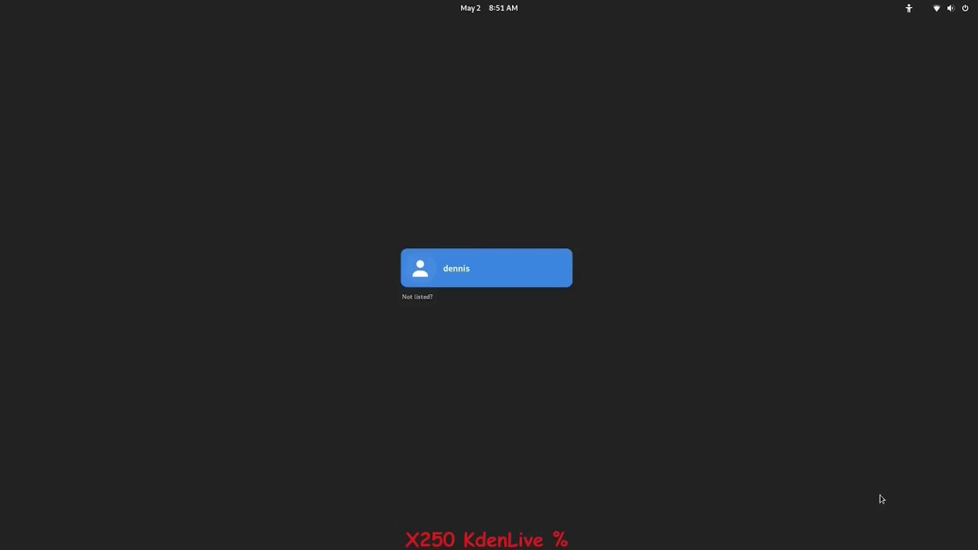
- Sign back in, authorise the codec package install with the password, and switch to Nobara Welcome
click(435, 279)
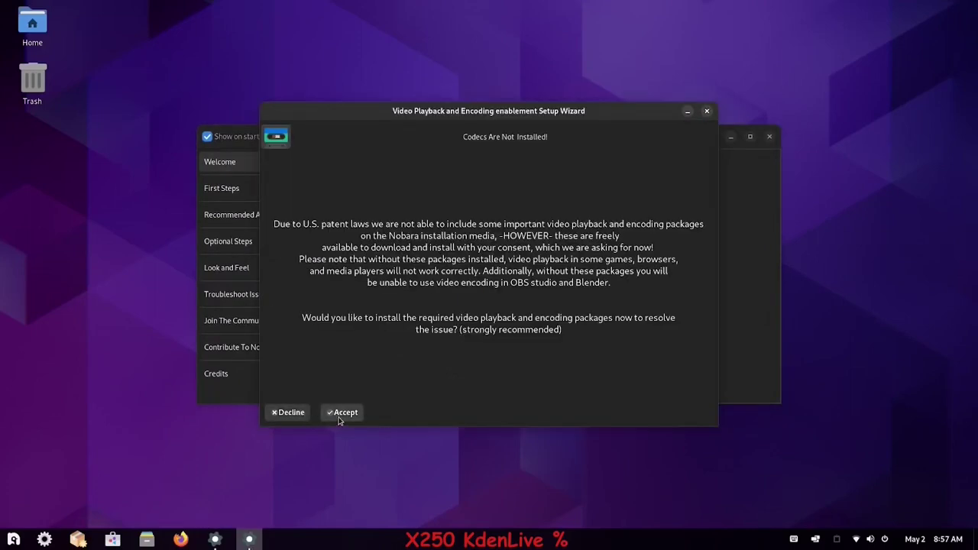
click(340, 417)
text(••)
key(Return)
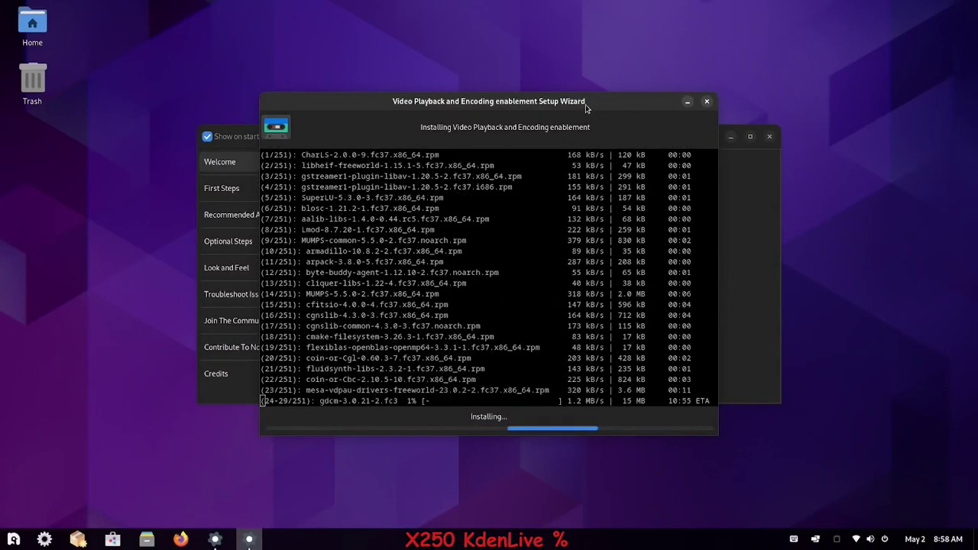
drag(586, 107, 475, 87)
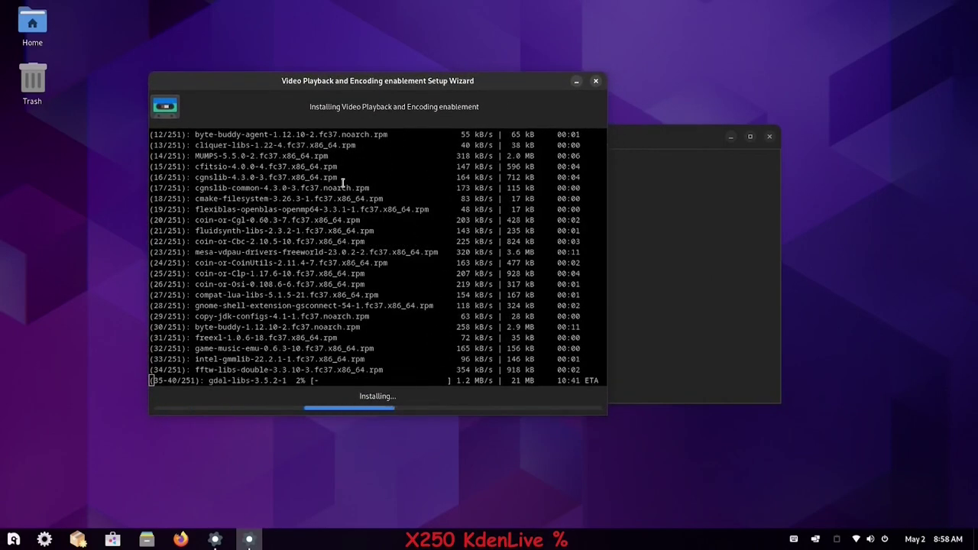
key(alt+Tab)
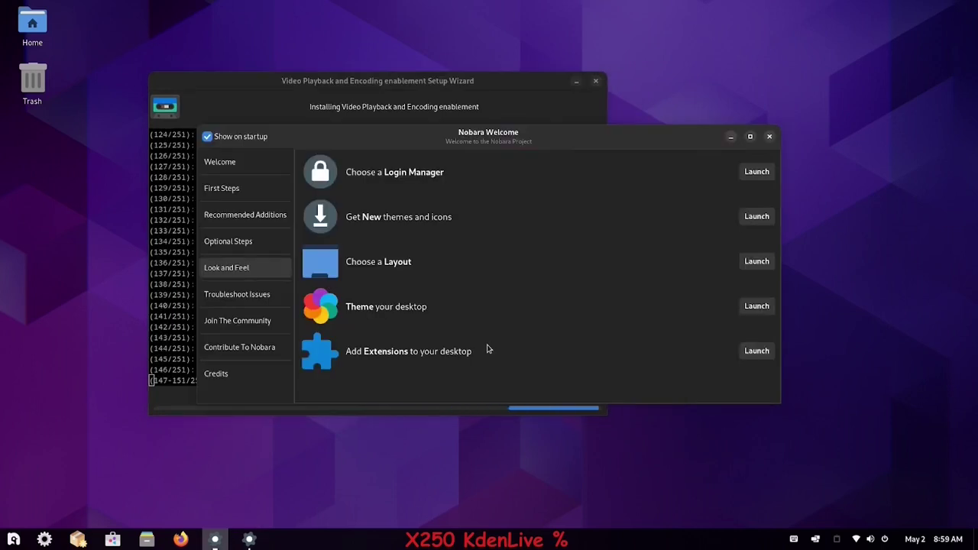
- Browse Nobara Welcome's Troubleshoot Issues, Join The Community, Contribute To Nobara, Credits and First Steps pages
click(253, 297)
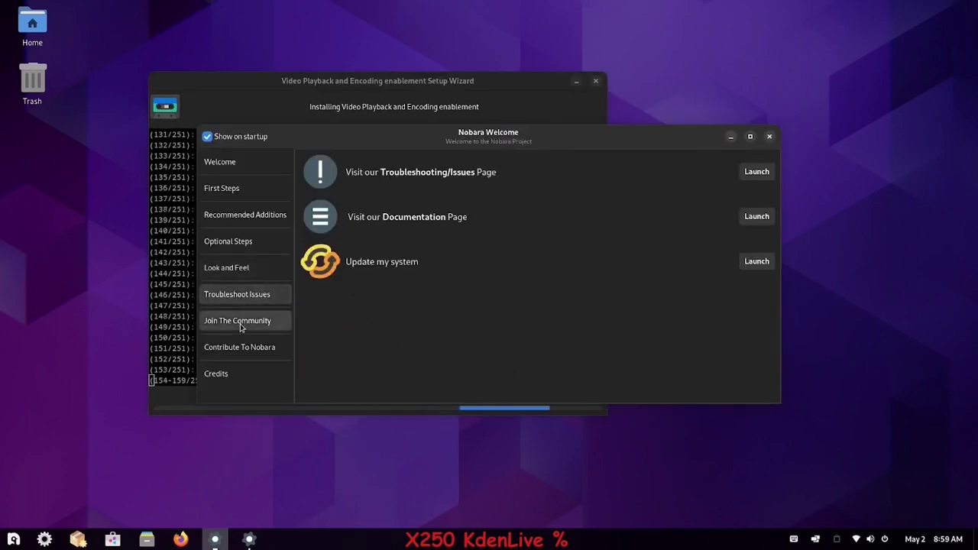
click(240, 324)
click(240, 349)
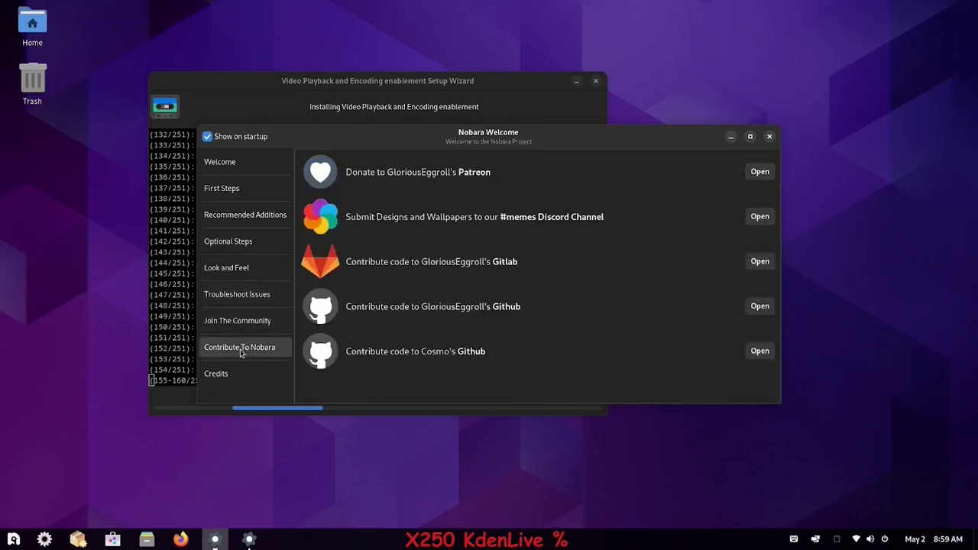
click(231, 375)
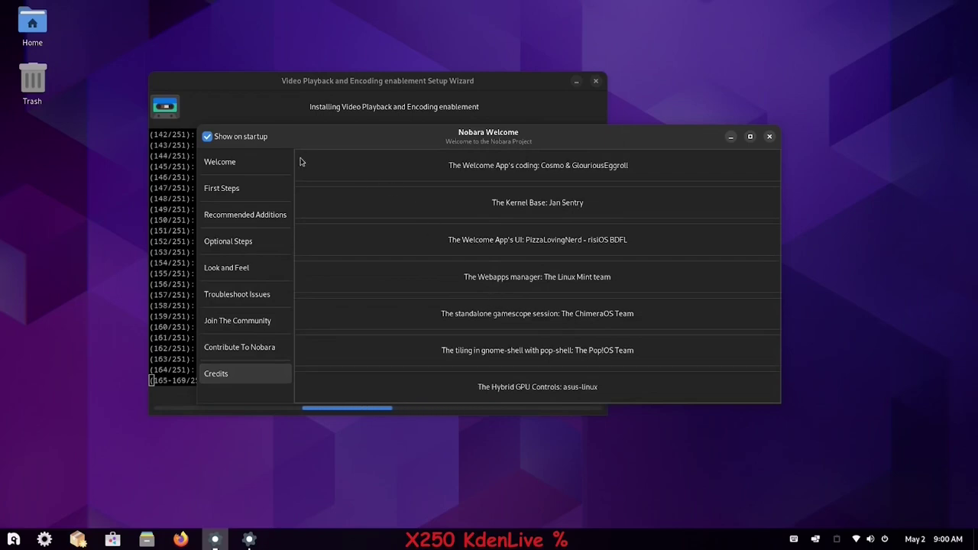
click(222, 188)
- Rearrange the windows and bring the codec Setup Wizard back to the front
drag(413, 81, 449, 104)
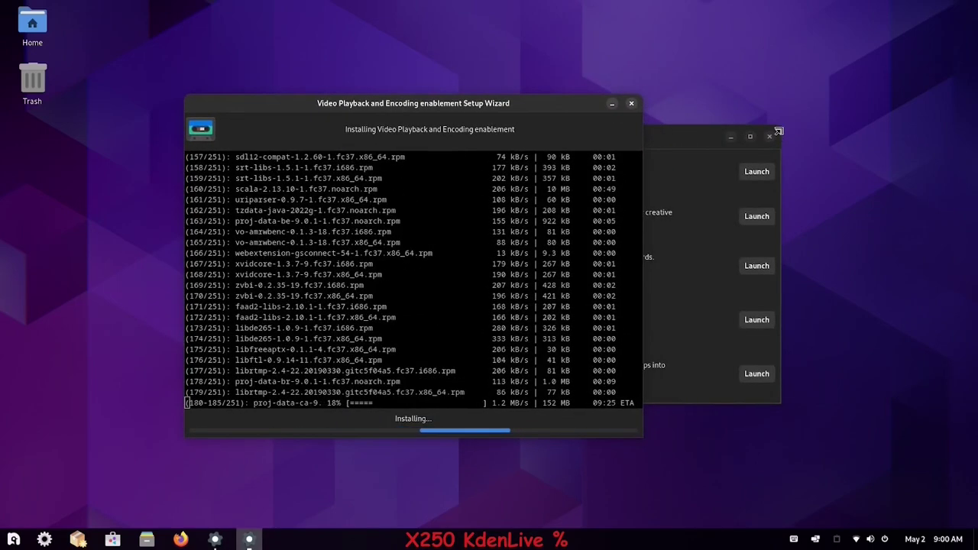
drag(779, 132, 779, 108)
click(548, 430)
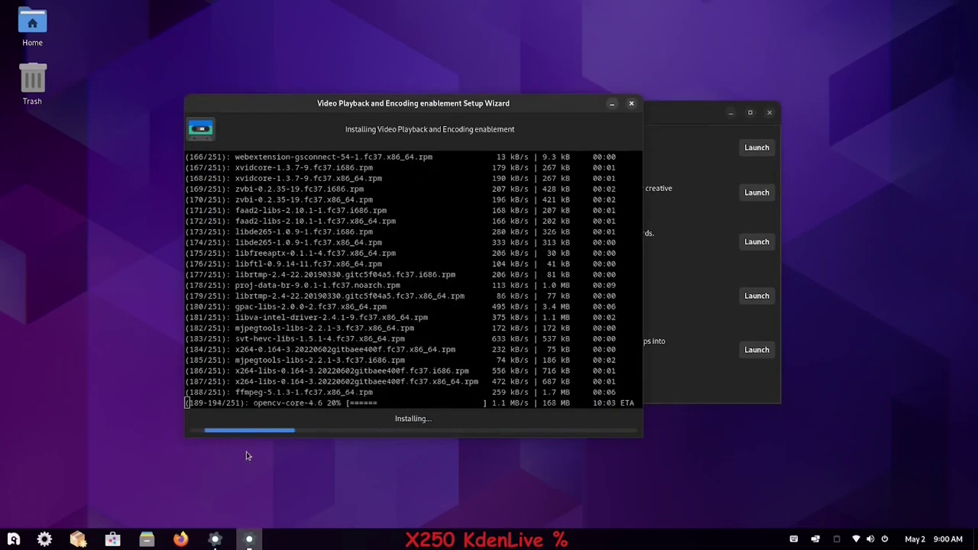
- Open the Background settings from the desktop's Change Background… menu item
right_click(457, 479)
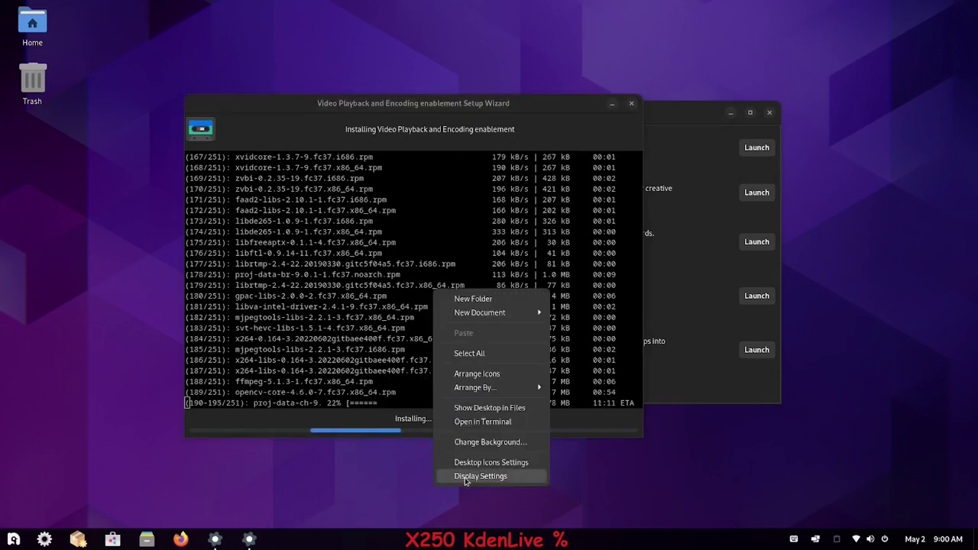
click(472, 445)
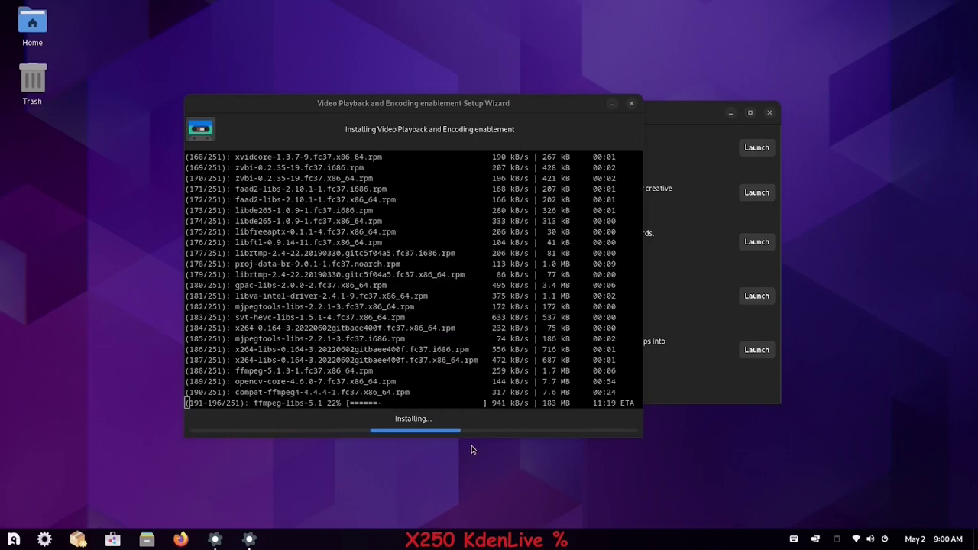
drag(554, 105, 691, 128)
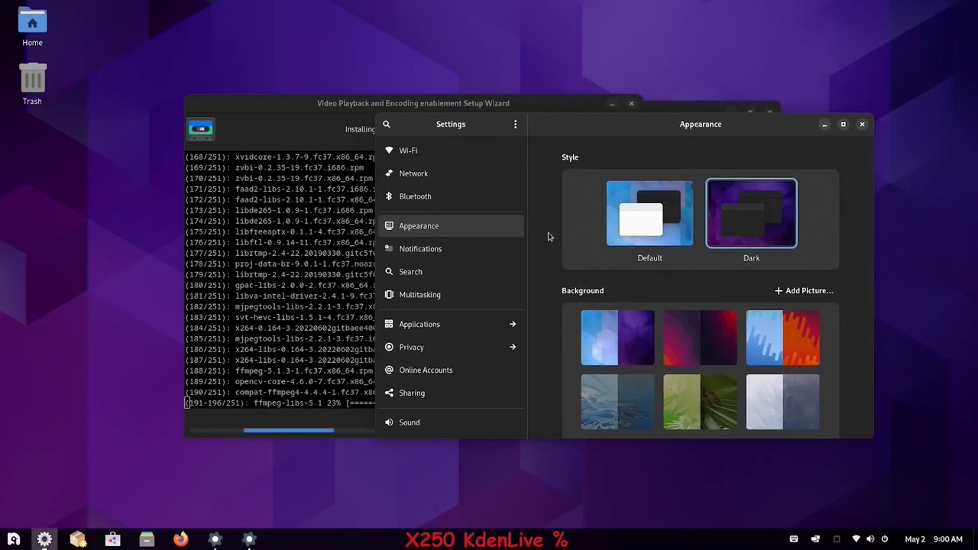
- Try the blue-and-red, beige-and-dark and grey-and-white wallpapers
scroll(763, 365, down, 4)
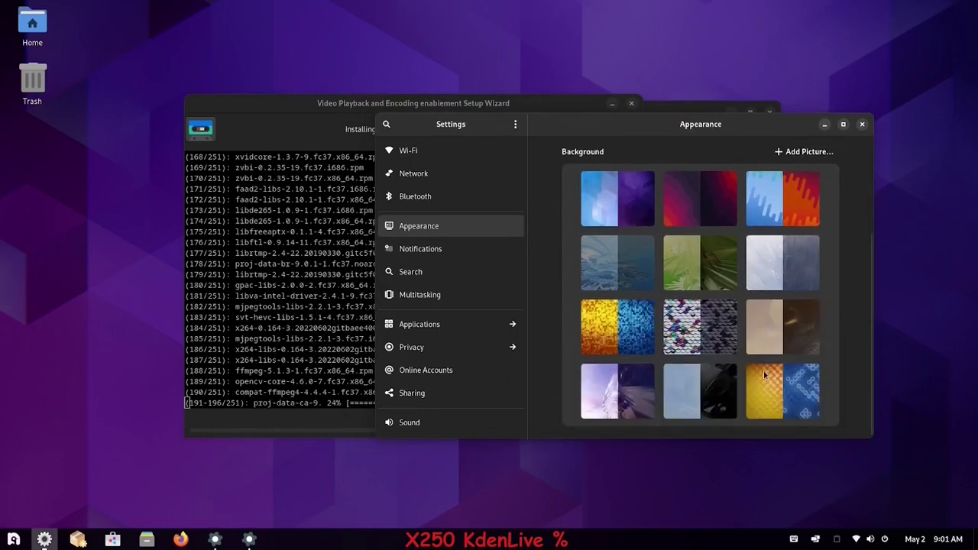
scroll(764, 359, up, 4)
click(783, 344)
scroll(782, 346, down, 3)
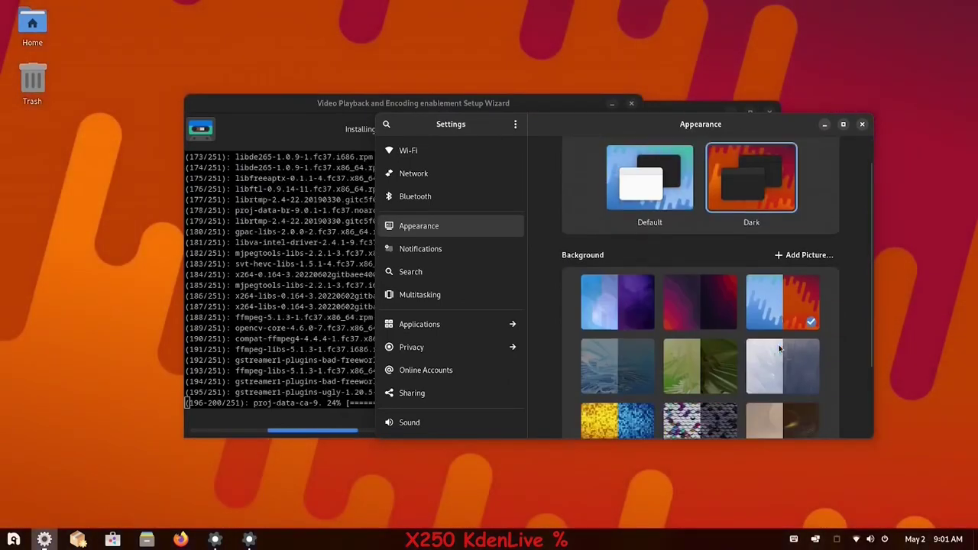
click(783, 353)
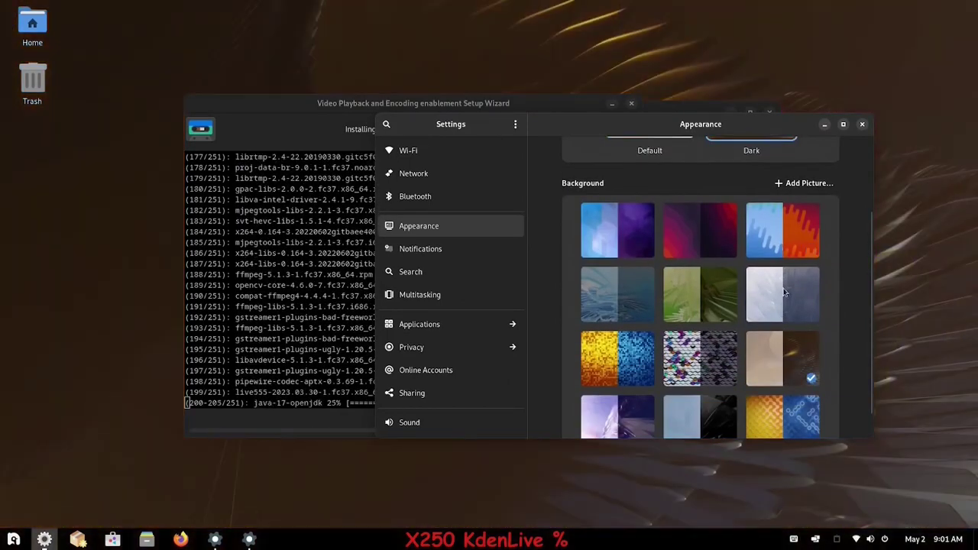
click(782, 292)
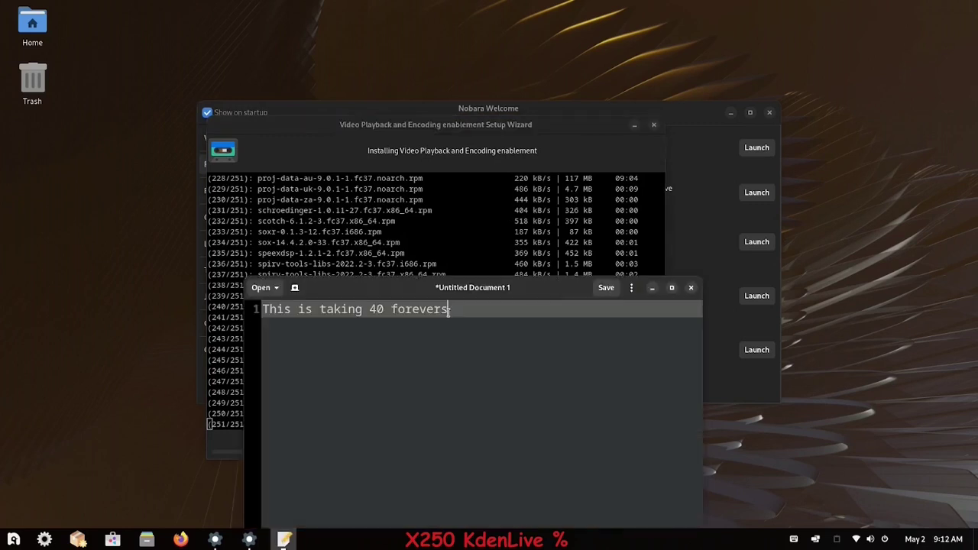
- Close the Text Editor note 'This is taking 40 forevers' without saving it
drag(448, 309, 262, 308)
click(410, 383)
click(691, 289)
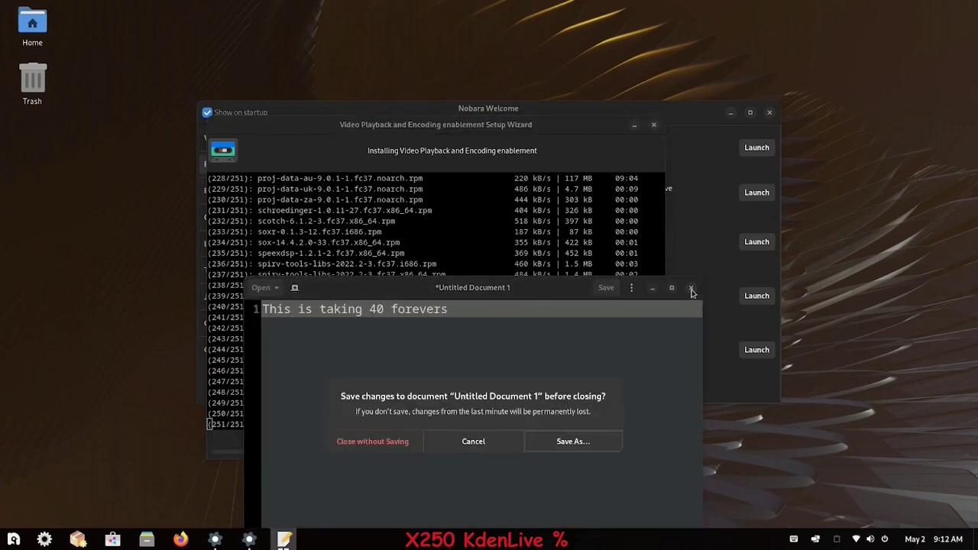
click(402, 445)
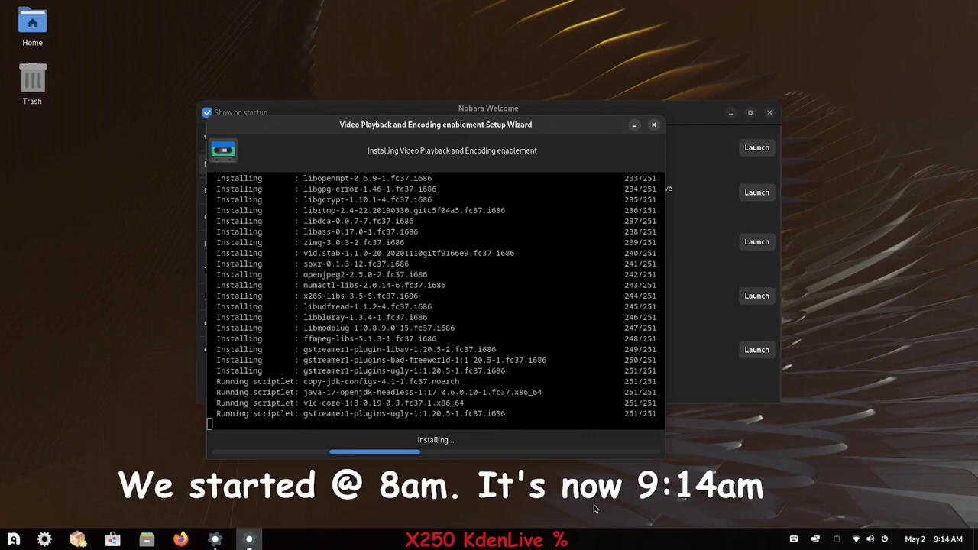
- Check the Files version in About Files, then close the file manager
click(147, 539)
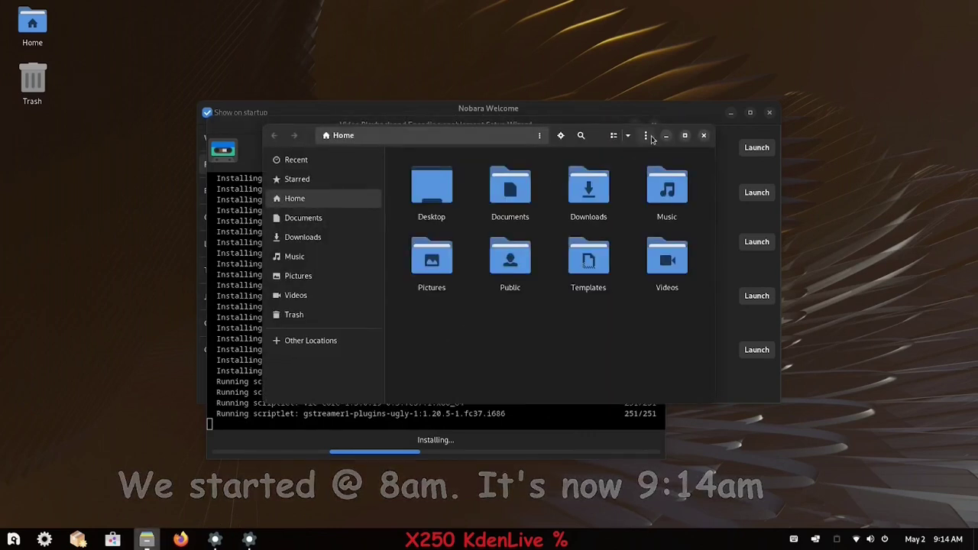
click(646, 135)
click(622, 336)
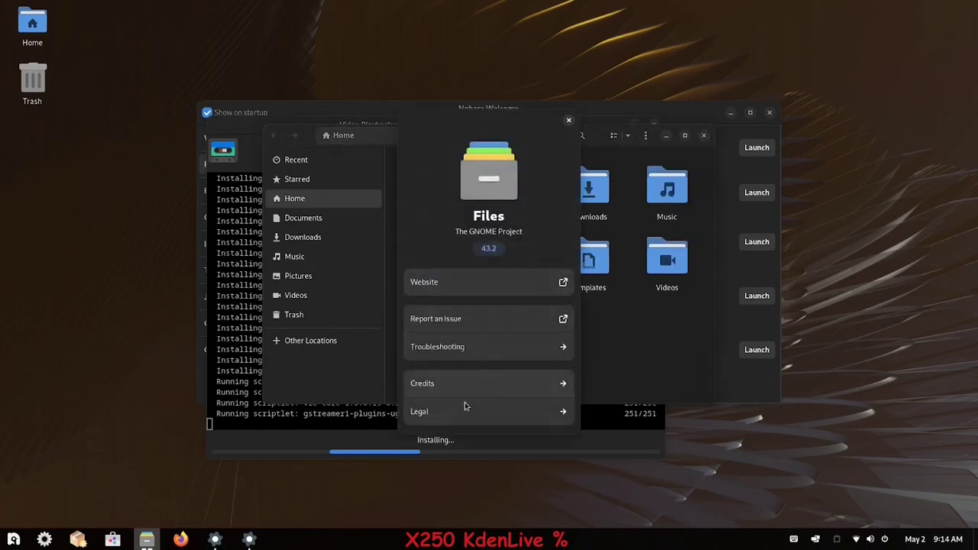
click(569, 120)
click(704, 135)
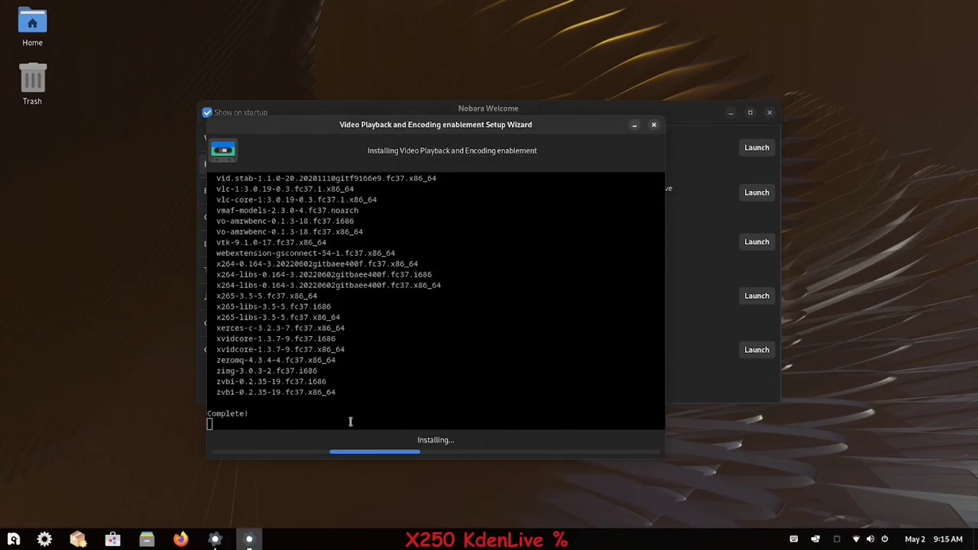
- Dismiss the completed codec installer, close Nobara Welcome and open quick settings
click(533, 293)
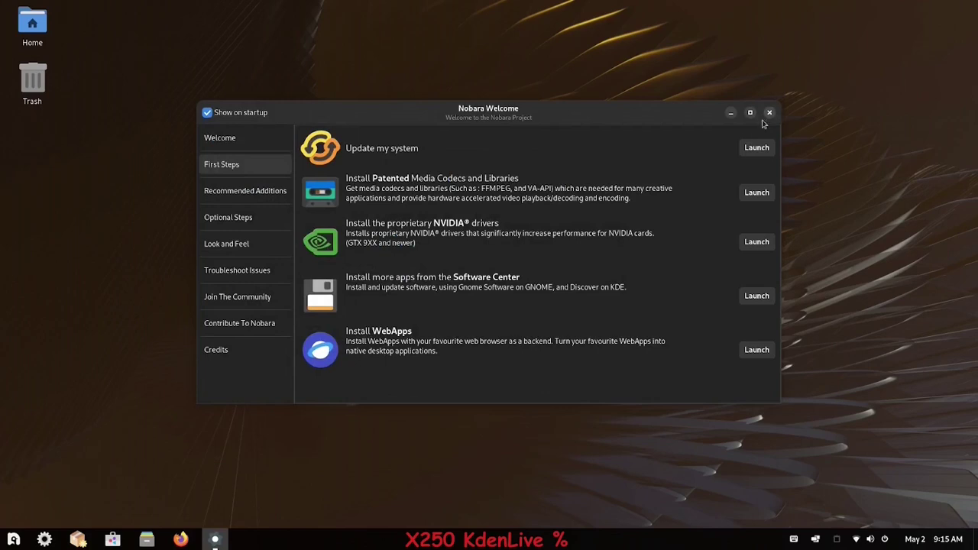
click(220, 137)
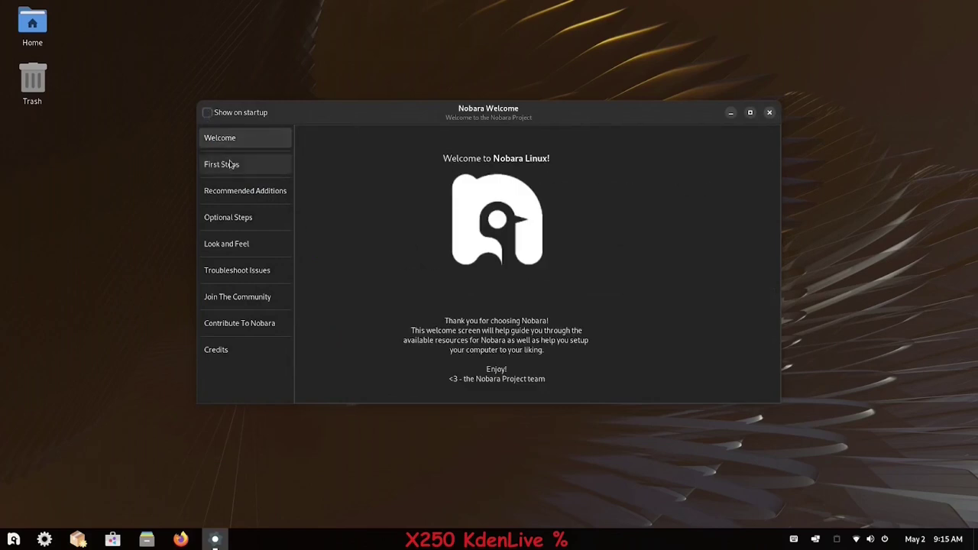
click(769, 113)
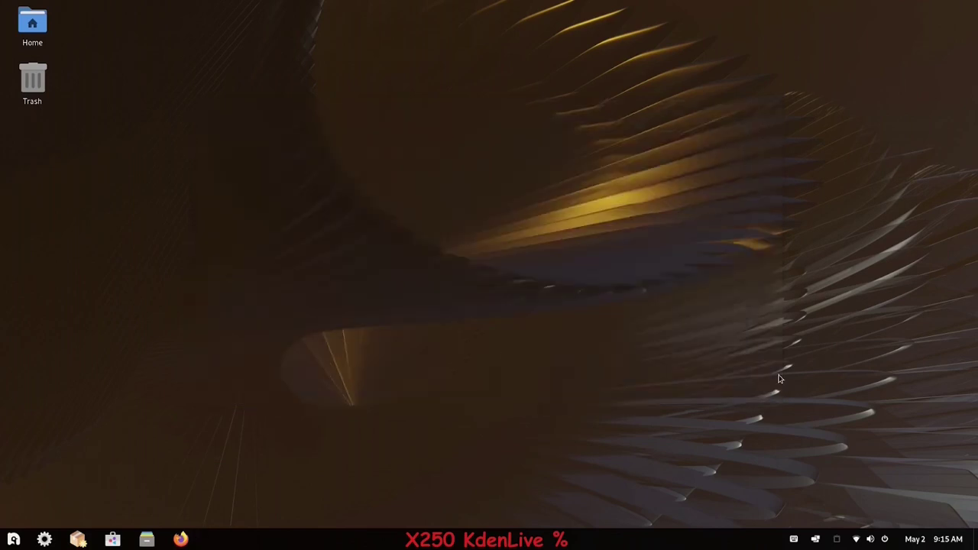
click(885, 539)
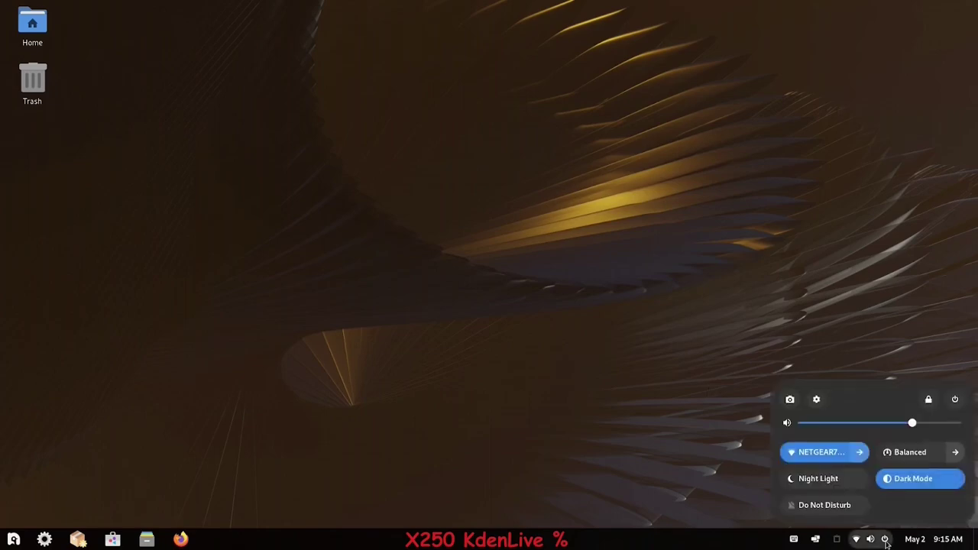
- Choose Power Off from the quick settings power icon
click(955, 400)
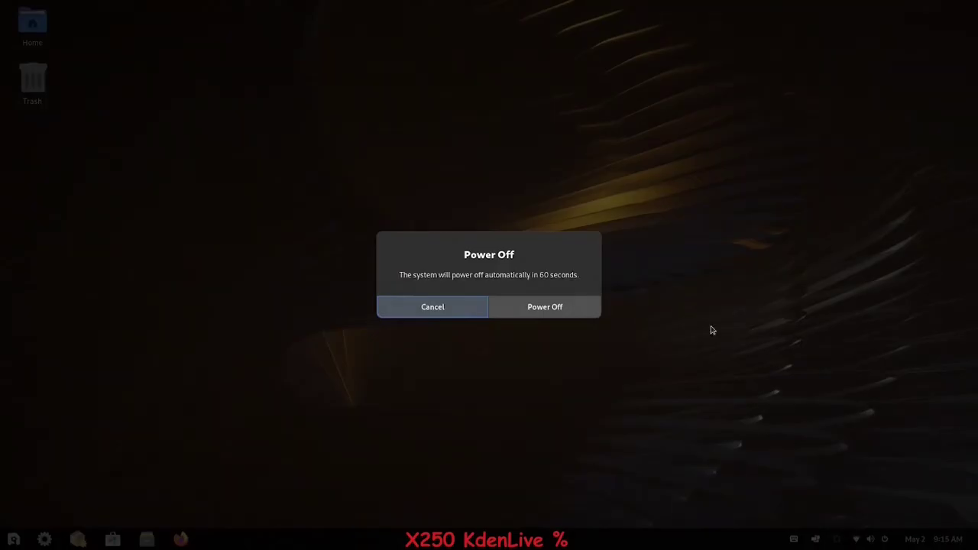